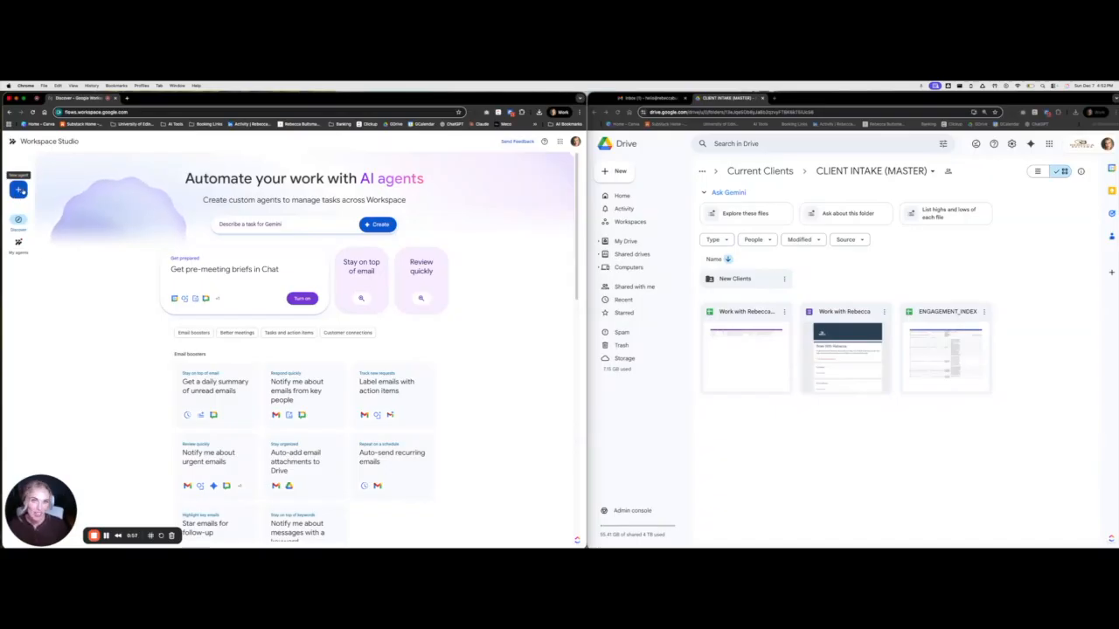
Create a new untitled agent and show its starter options
left_click(22, 191)
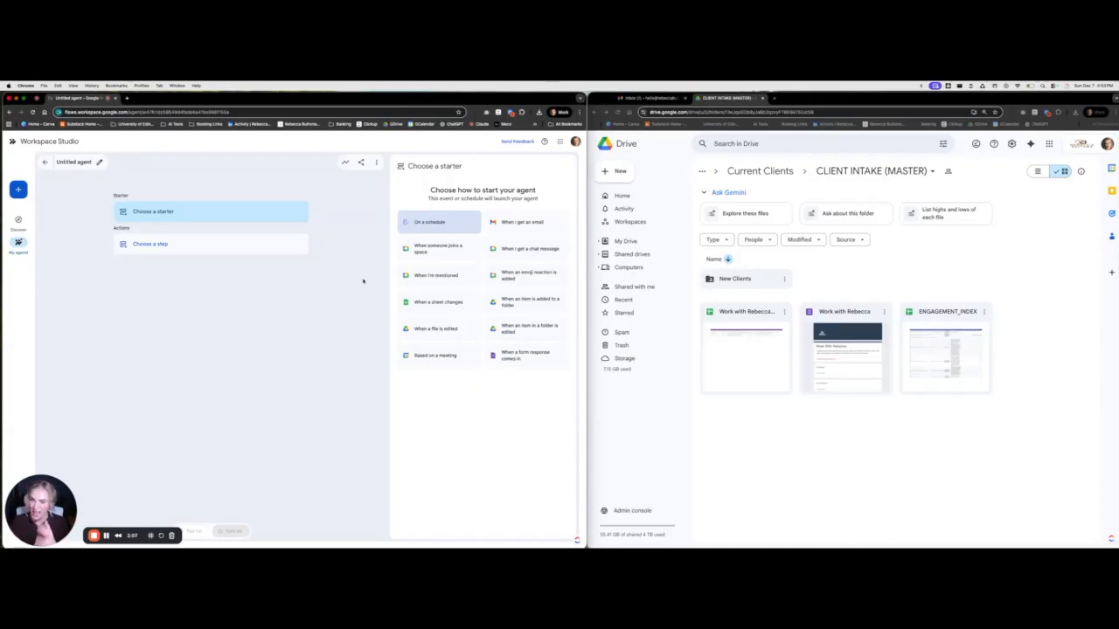
Trigger the agent on new responses to the client intake form selected from Drive
left_click(515, 358)
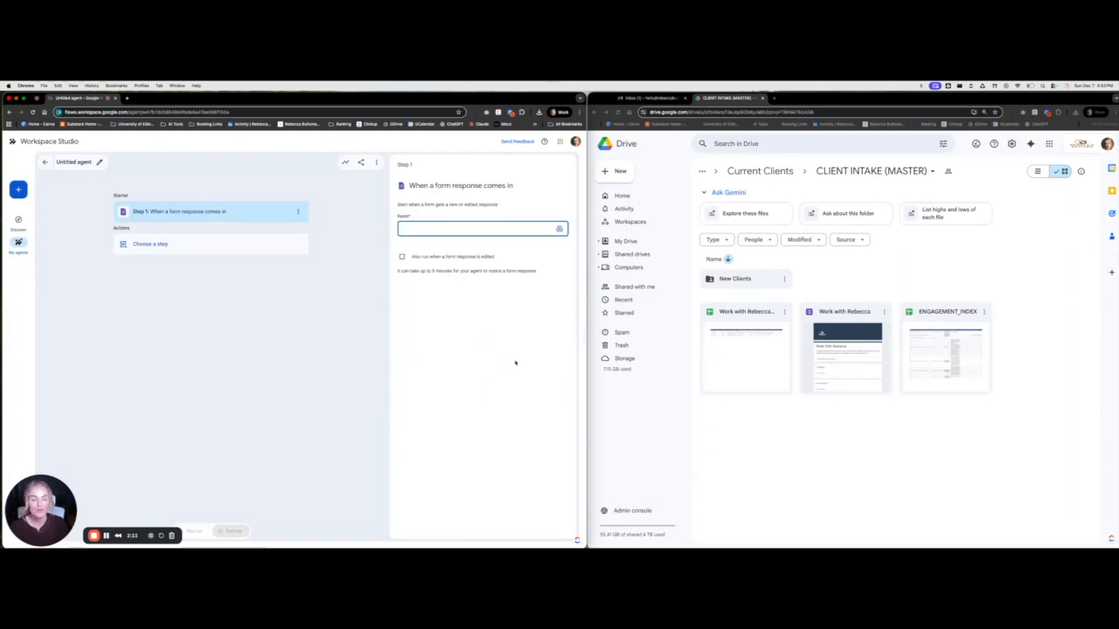
left_click(558, 229)
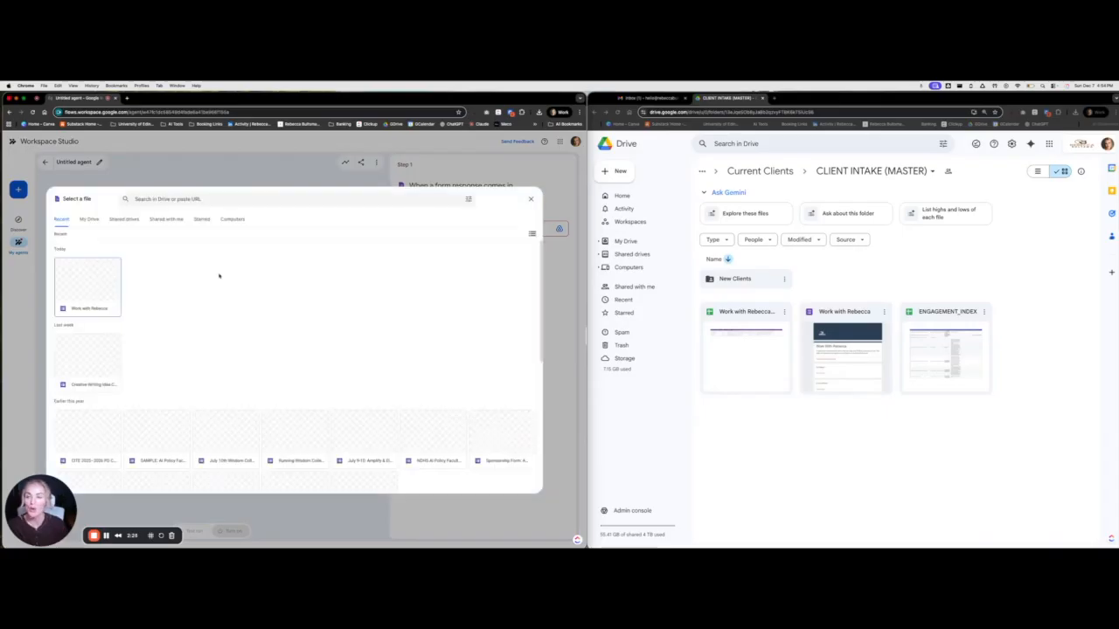
left_click(91, 361)
left_click(523, 486)
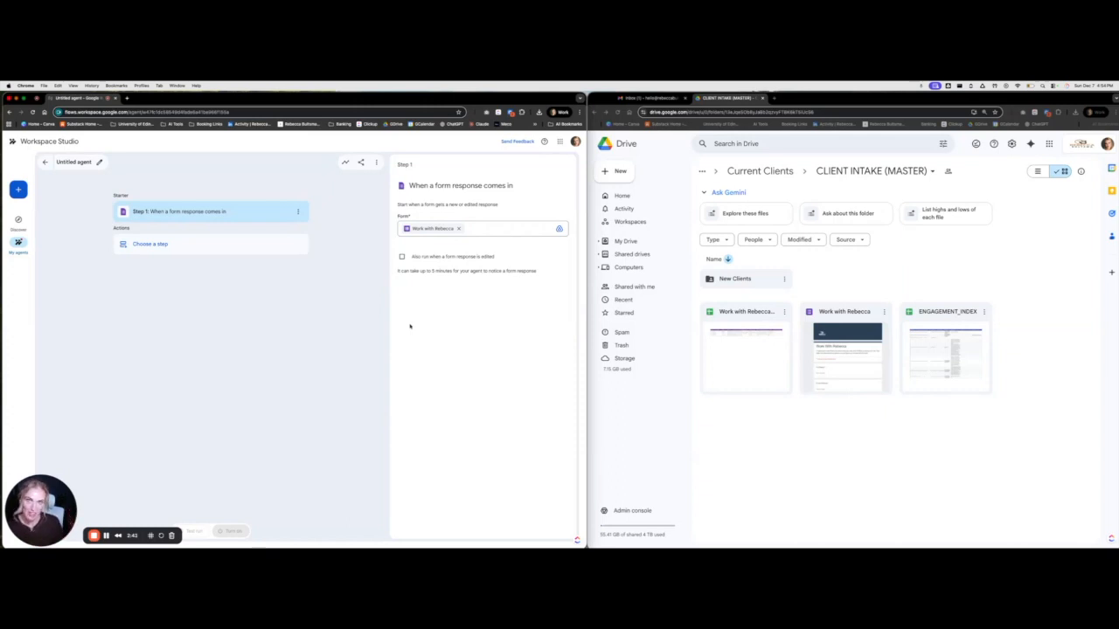
Add a Drive 'Create a folder' action as Step 2
left_click(182, 248)
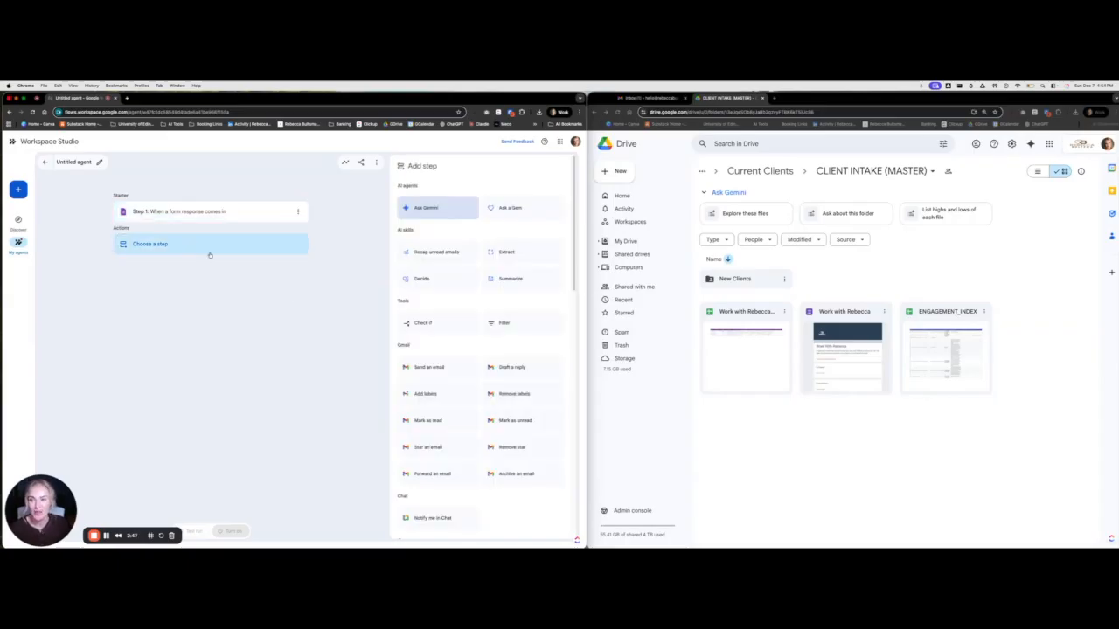
scroll(498, 419, "down", 5)
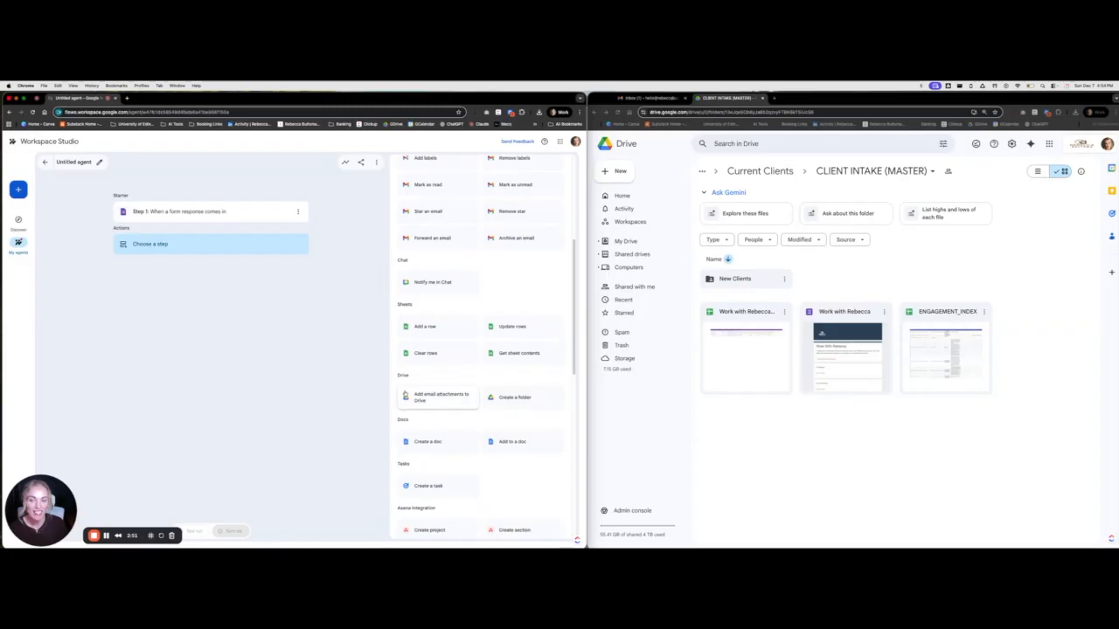
left_click(513, 402)
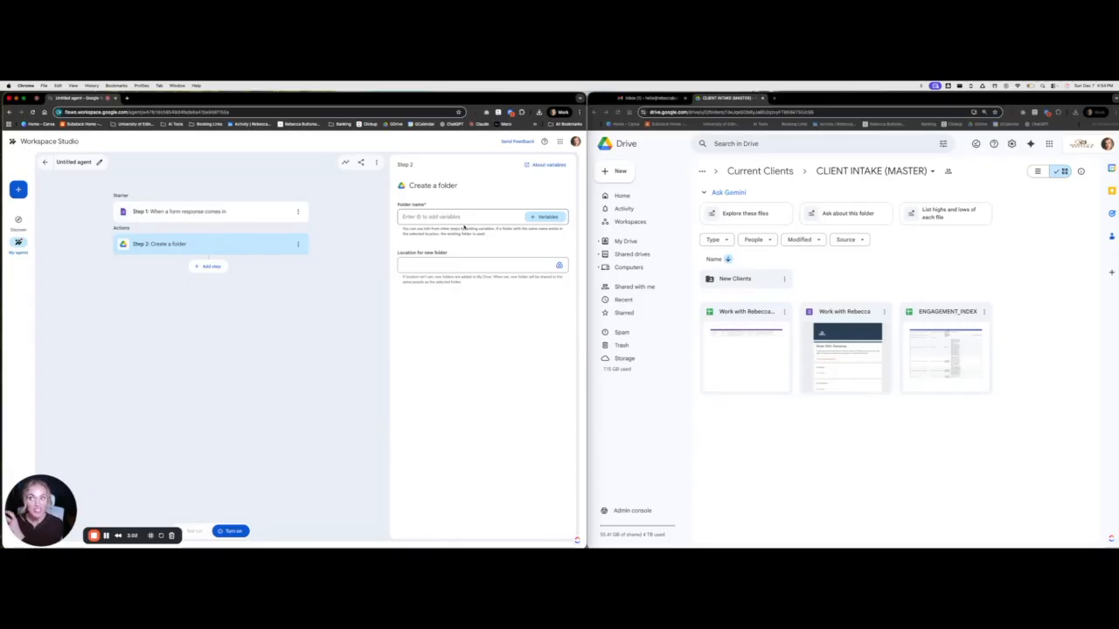
Name the folder from Step 1's Full Name followed by '- New Inquiry'
left_click(547, 217)
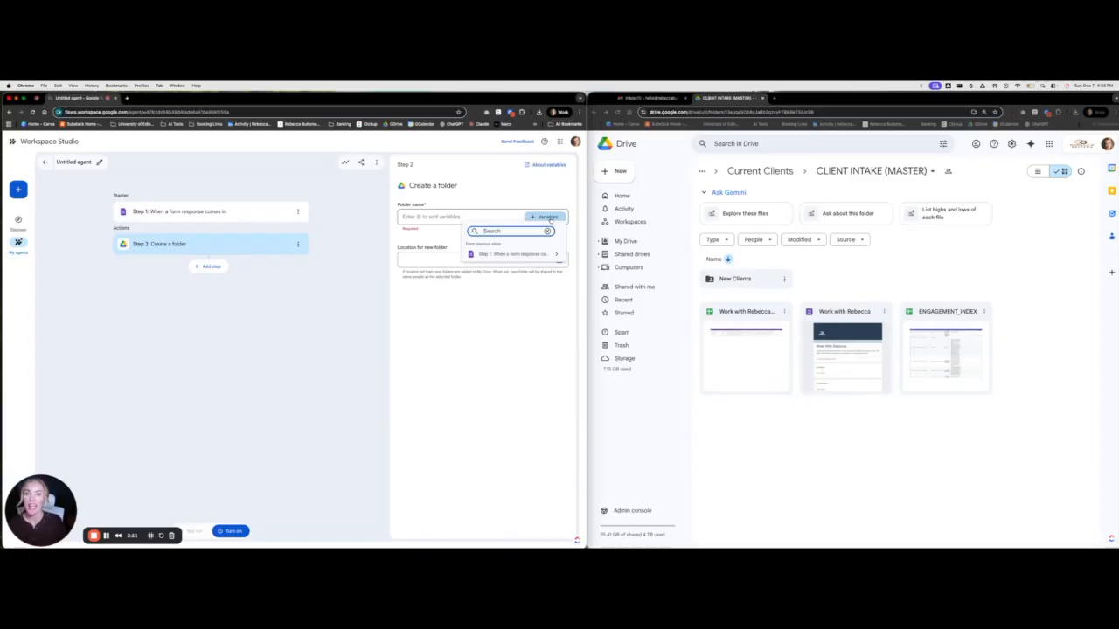
left_click(508, 255)
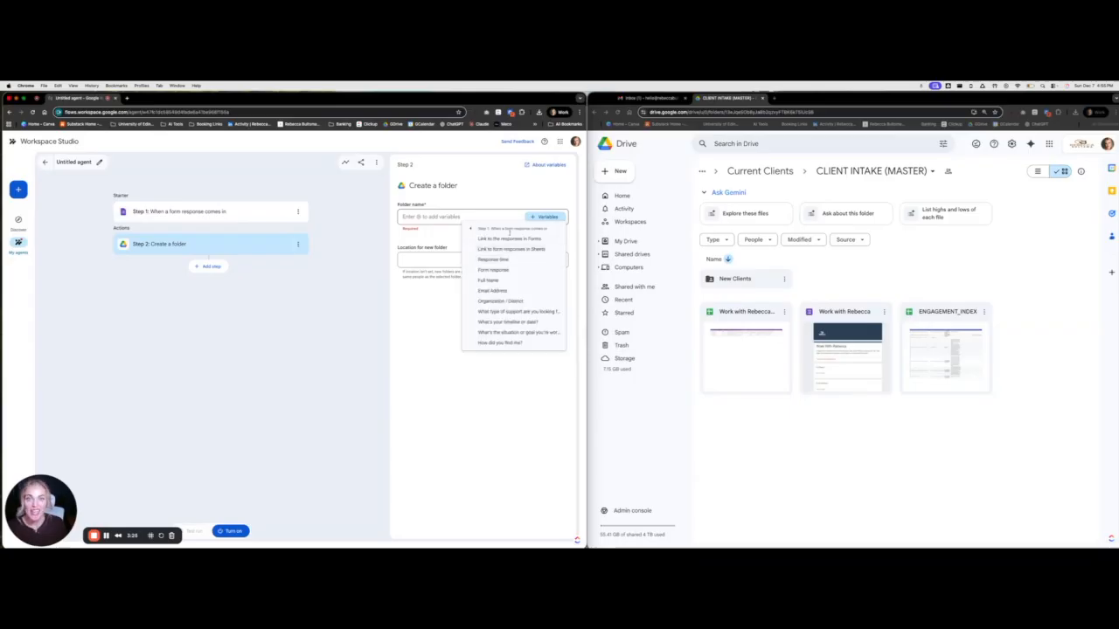
left_click(513, 281)
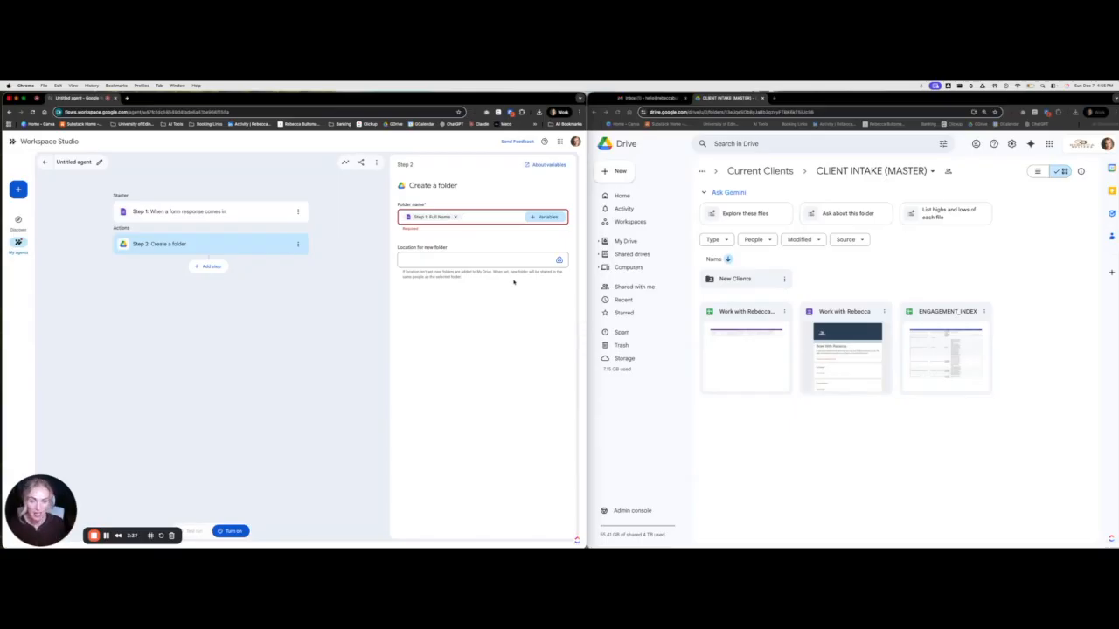
type("New Inquiry")
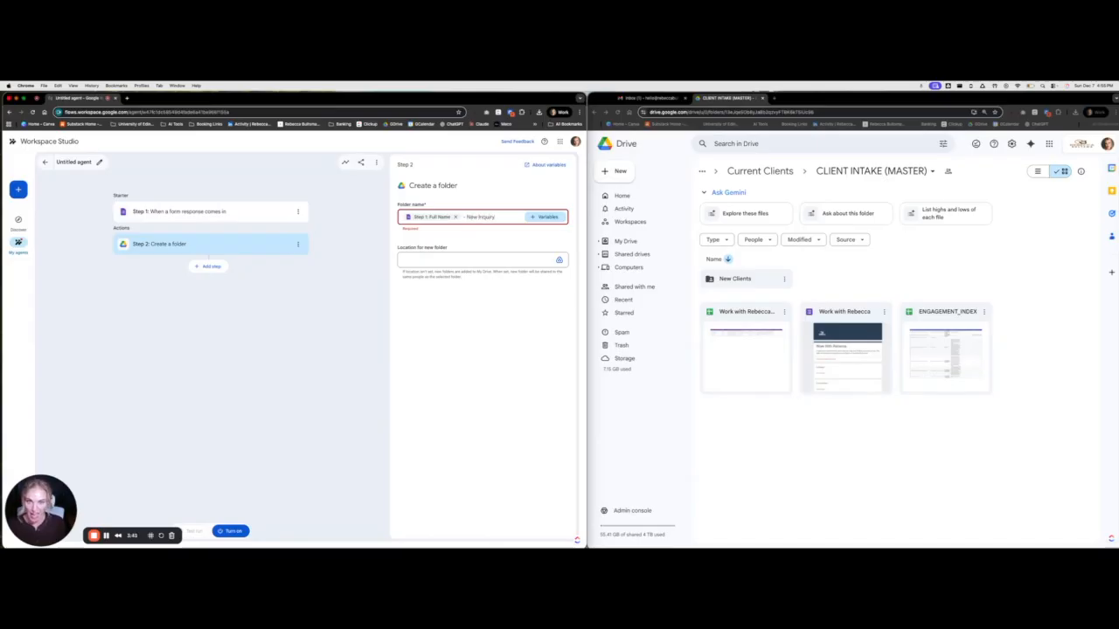
left_click(513, 245)
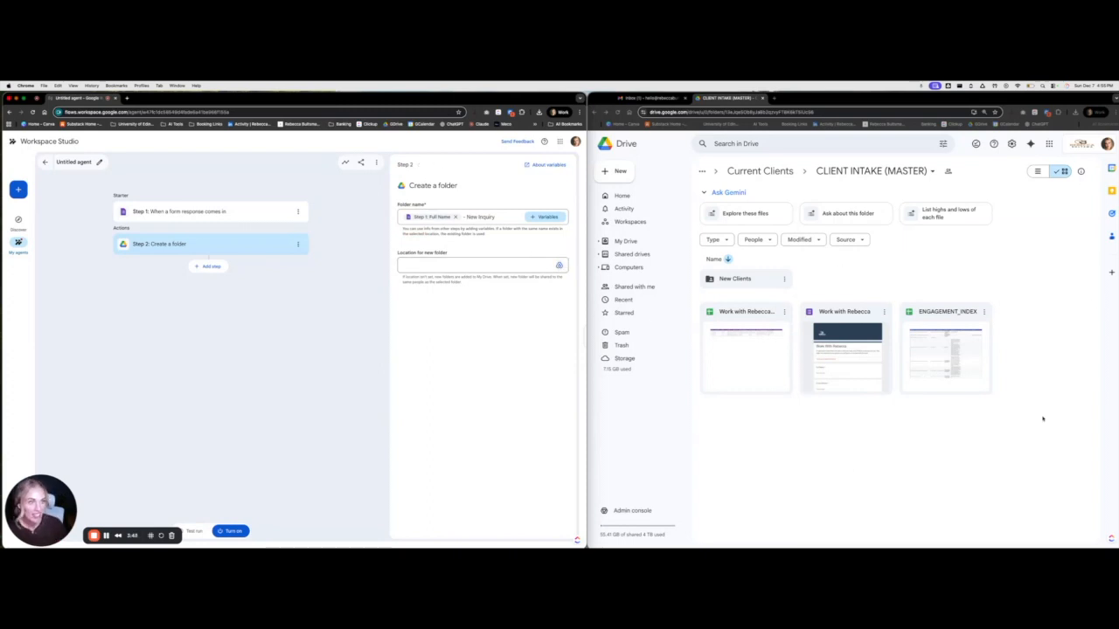
Set New Clients as the location for the new folder
left_click(559, 264)
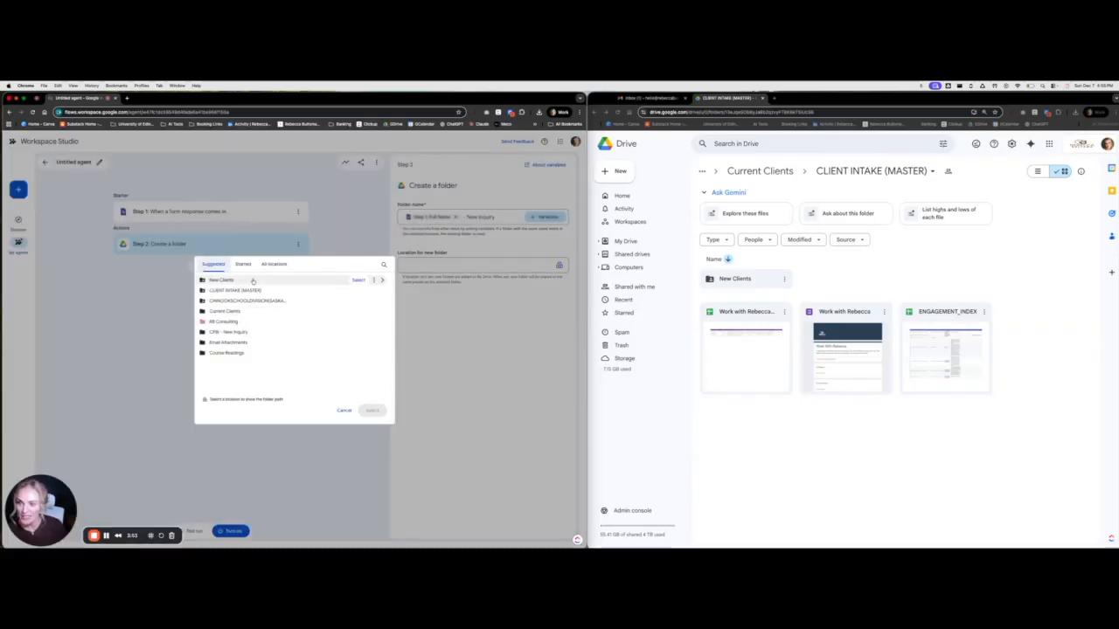
left_click(382, 280)
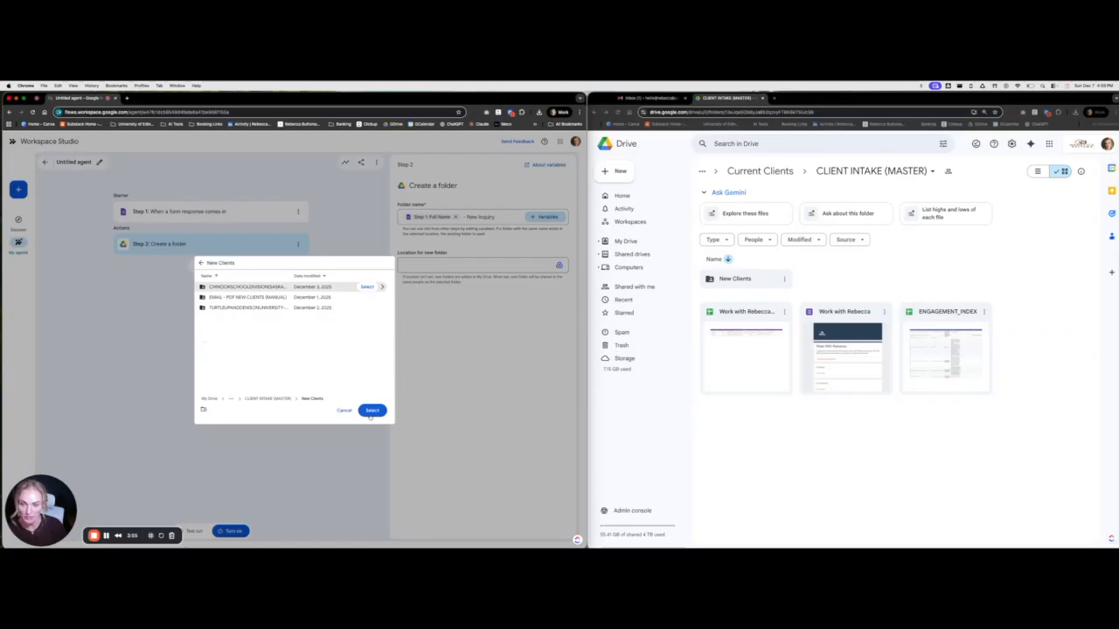
left_click(372, 410)
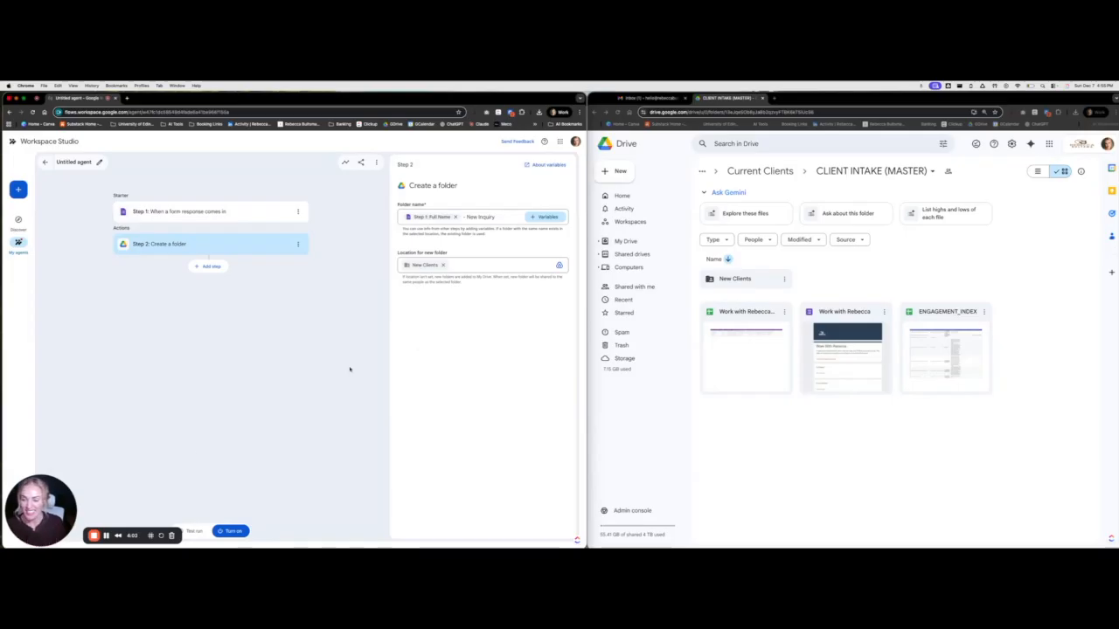
Test-run the agent on the listed sample form response
left_click(195, 533)
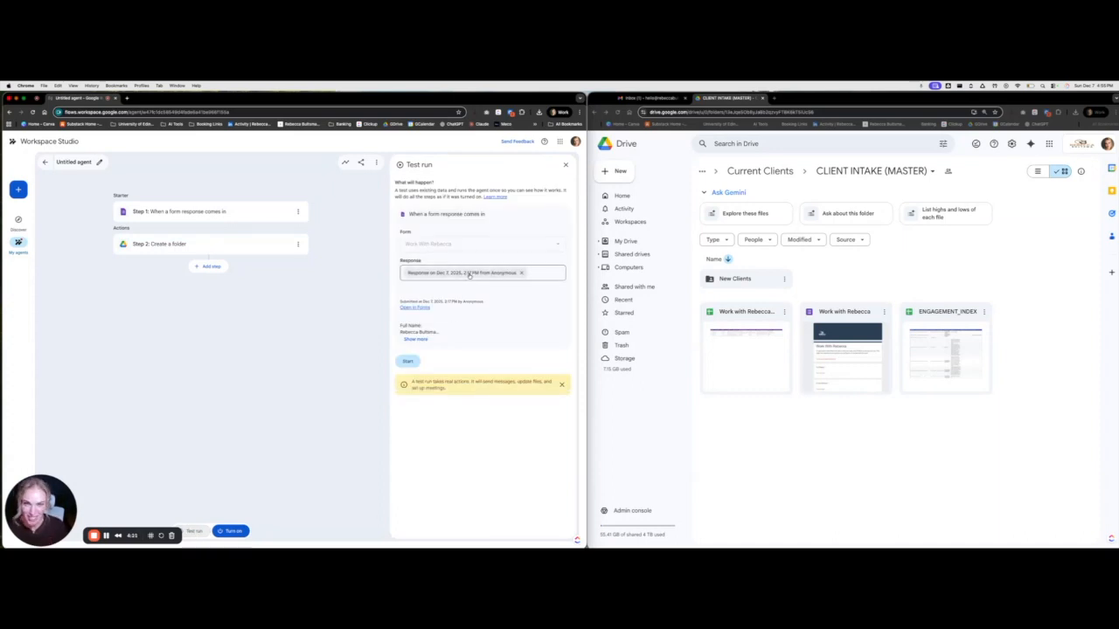
left_click(406, 362)
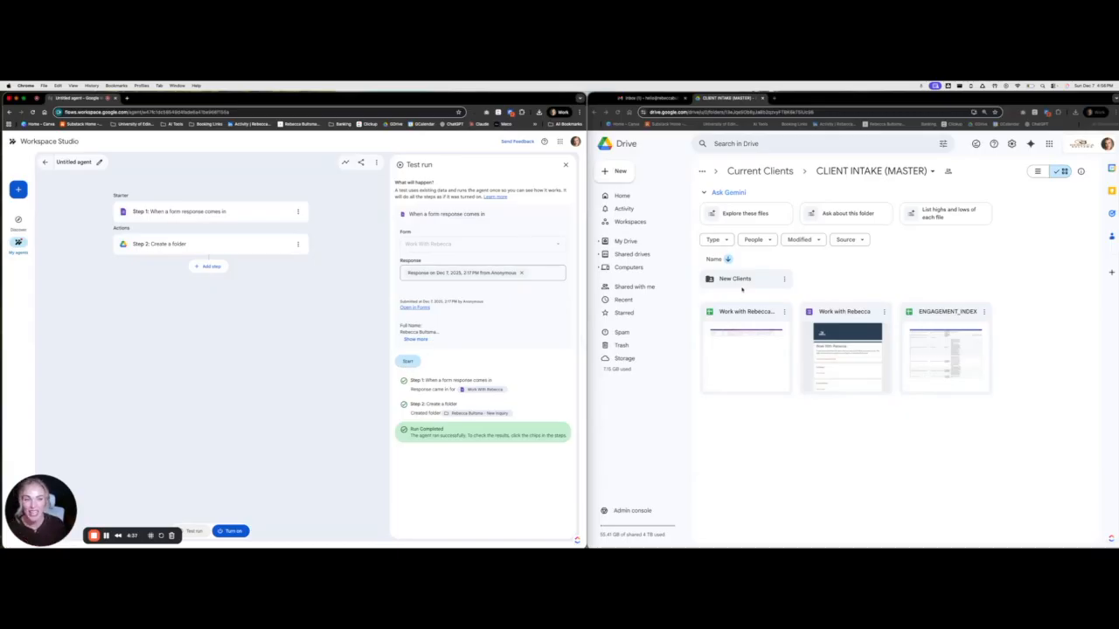
In Drive, open New Clients and then the newly created inquiry folder
double_click(741, 278)
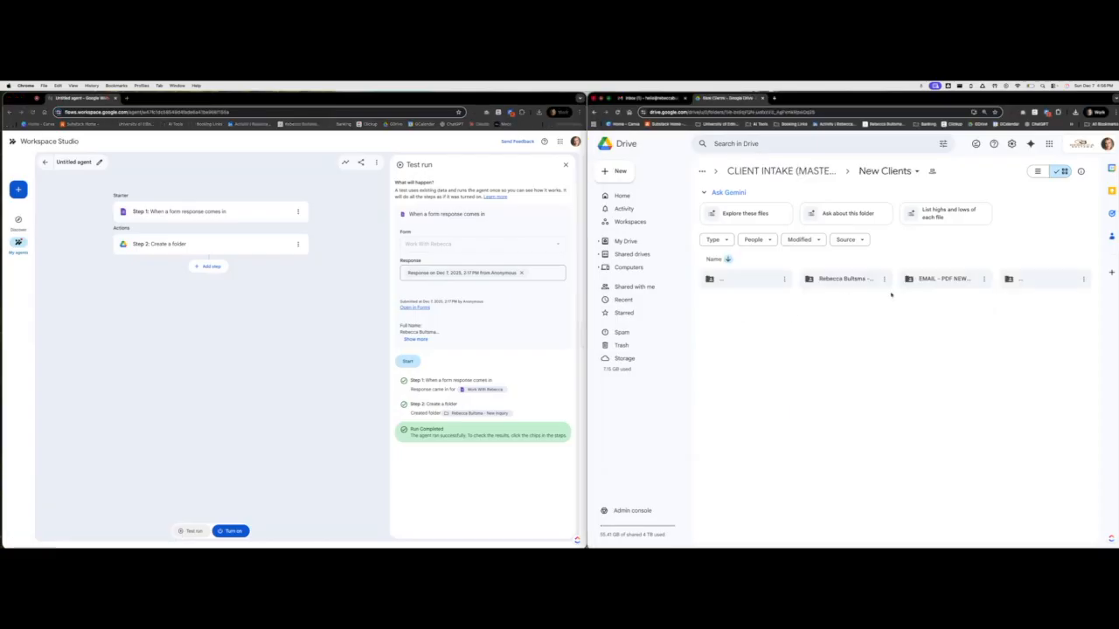
double_click(855, 280)
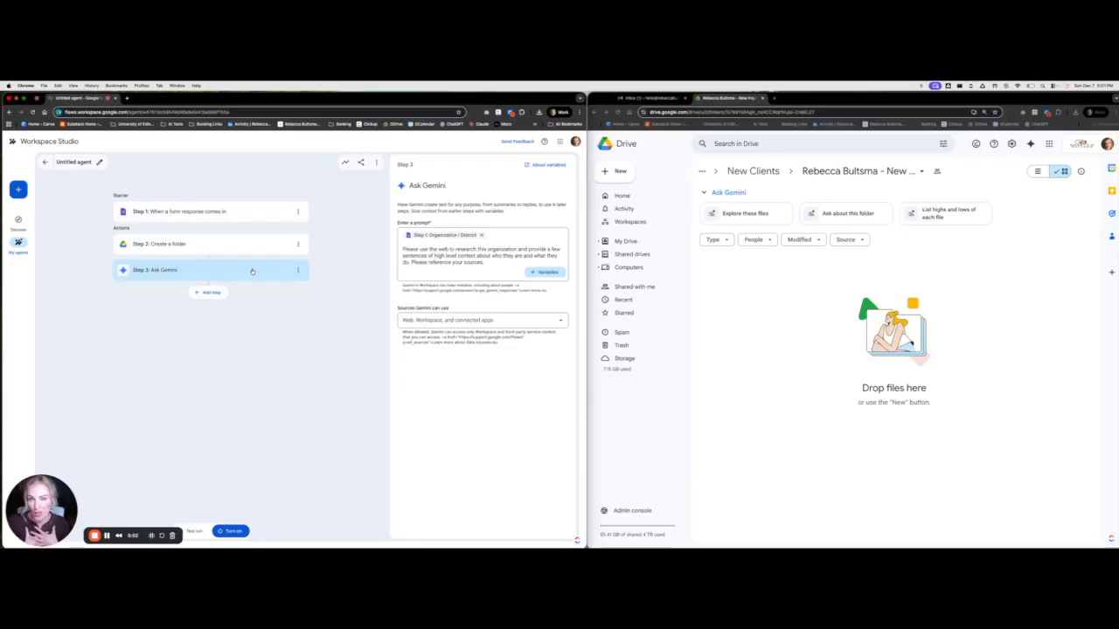
Extend the Gemini prompt to summarize the research and Forms responses link as bullet points
left_click(210, 293)
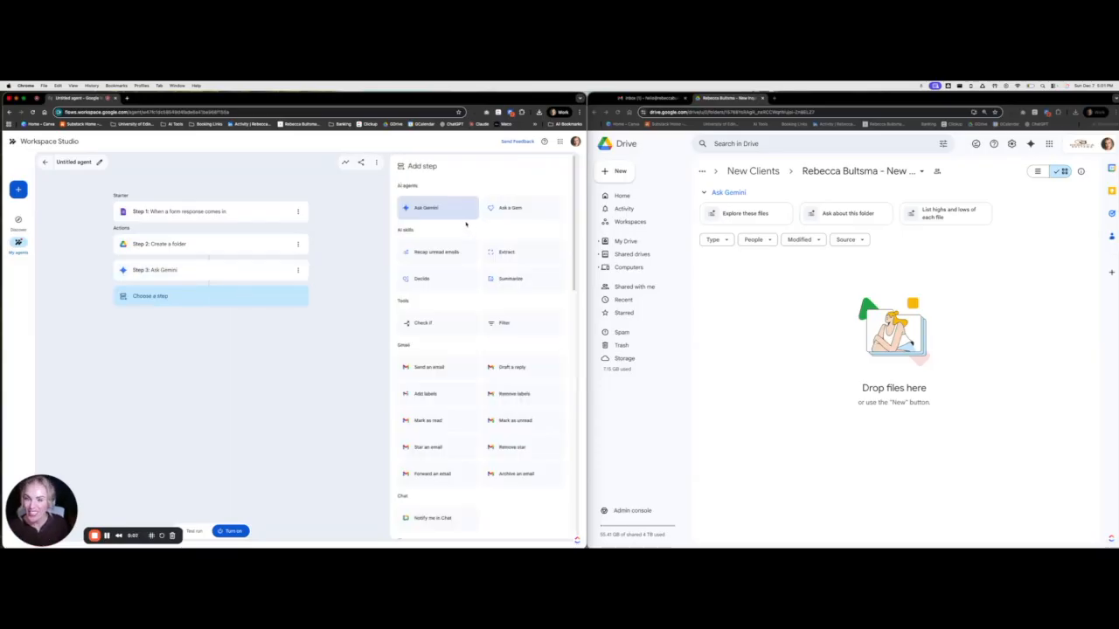
left_click(244, 276)
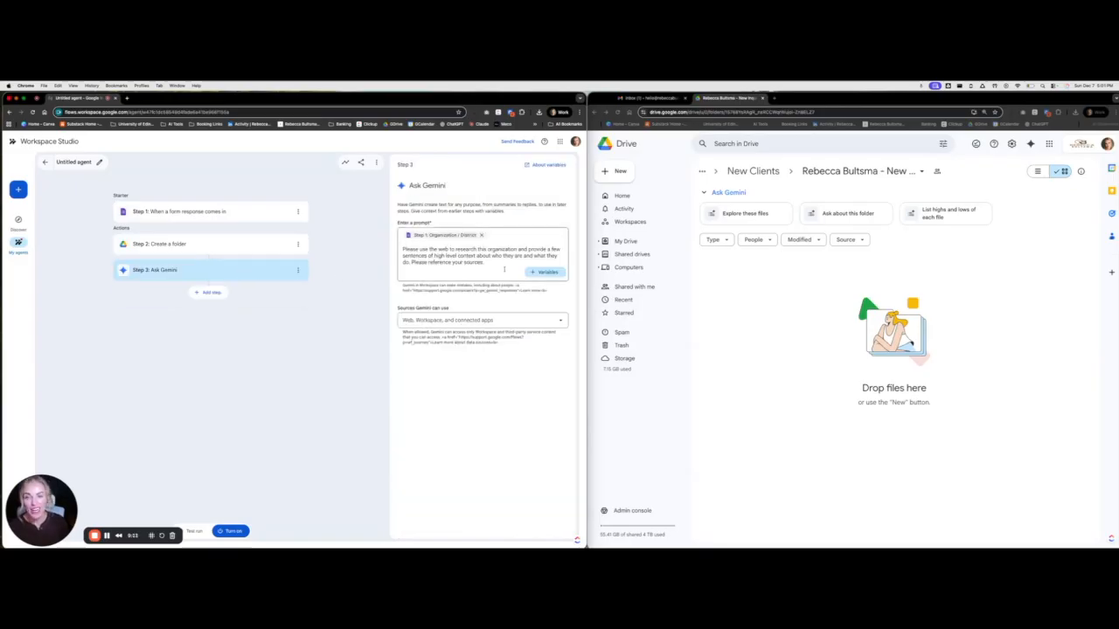
key("Return")
type("Then, please summarize this information and everything")
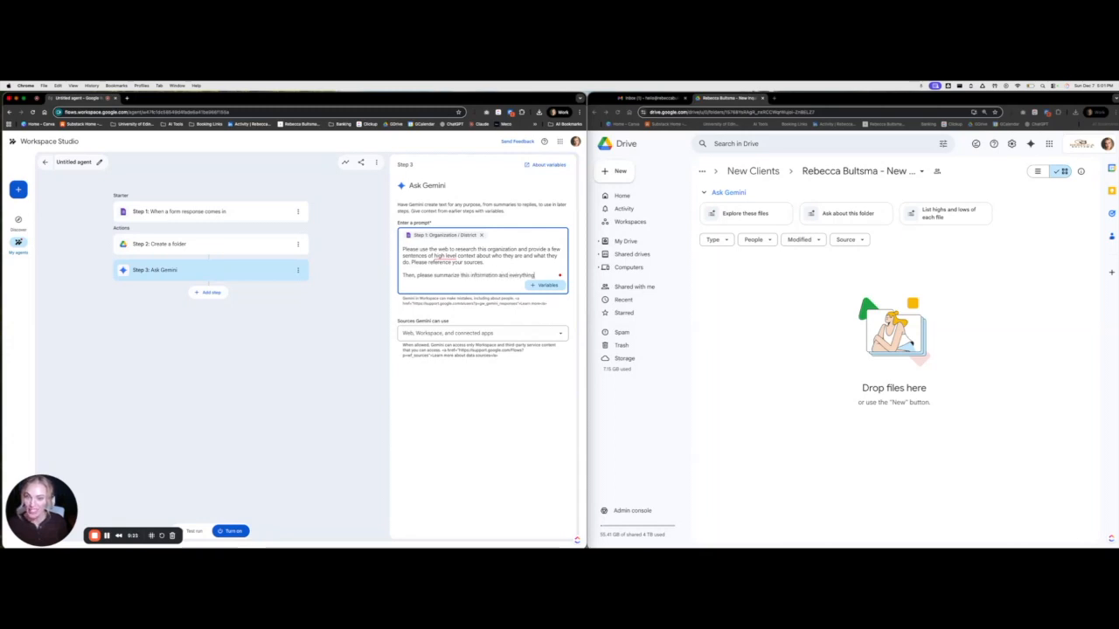
type(" in")
left_click(545, 285)
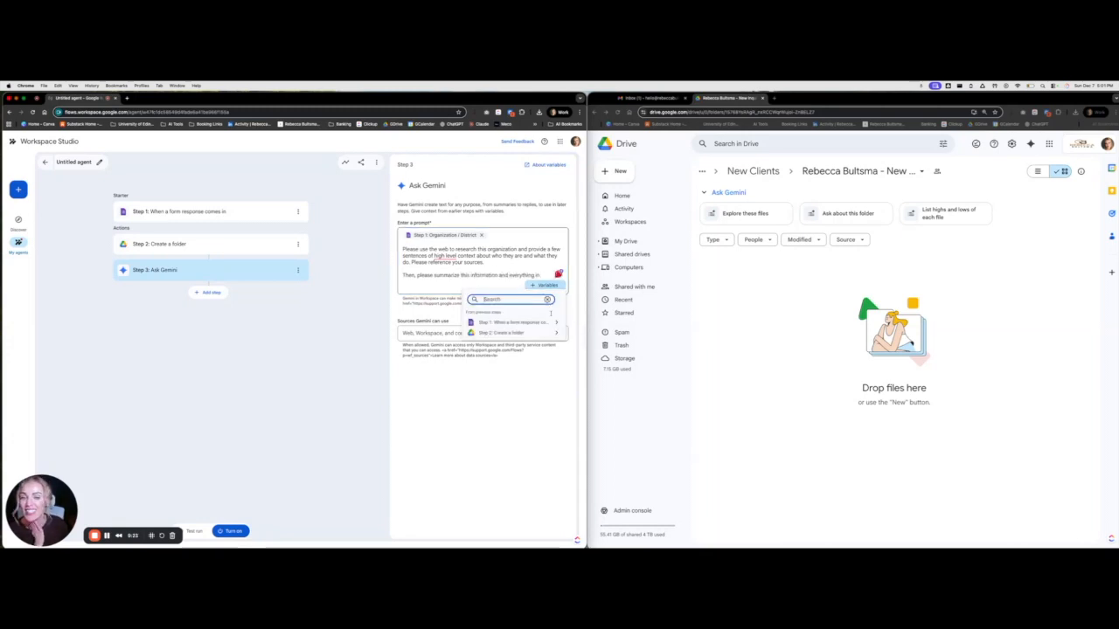
left_click(553, 322)
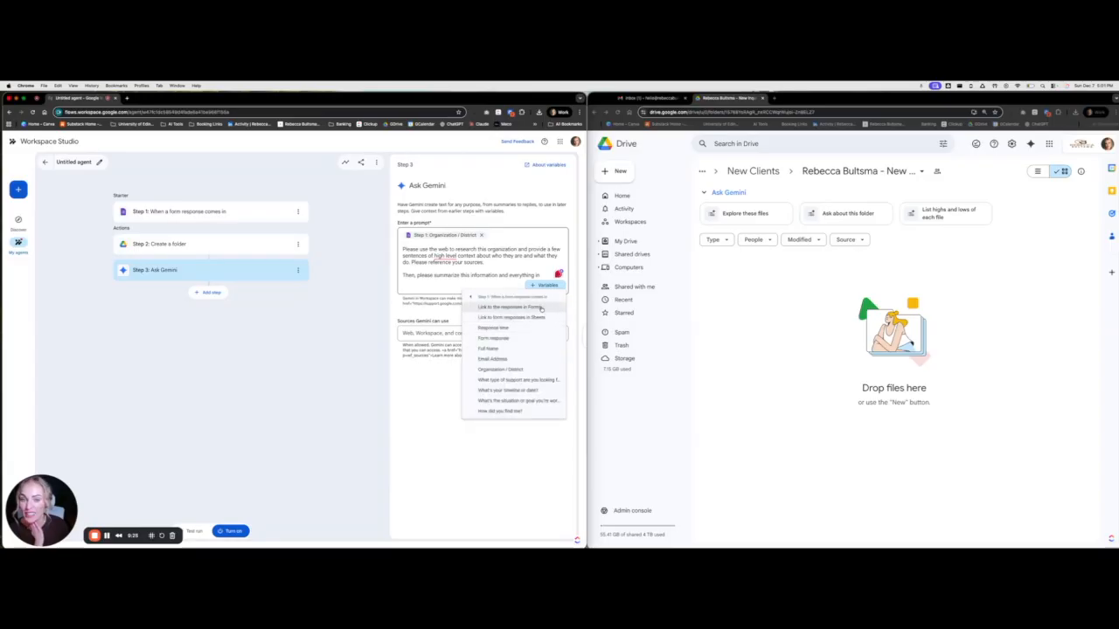
left_click(541, 308)
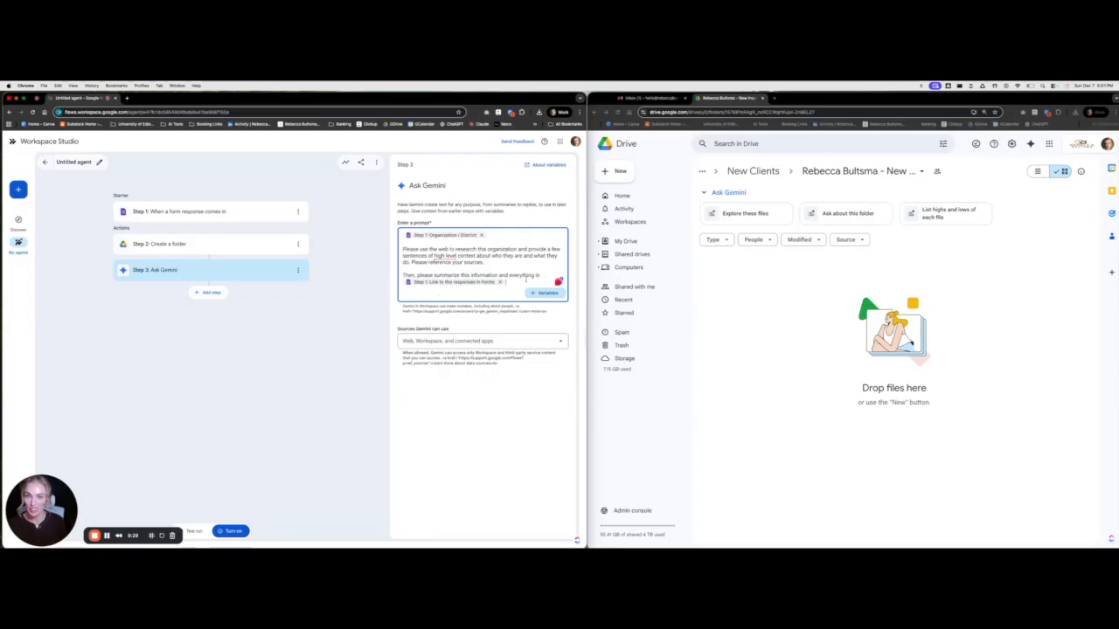
type("and write it into a bullet point su")
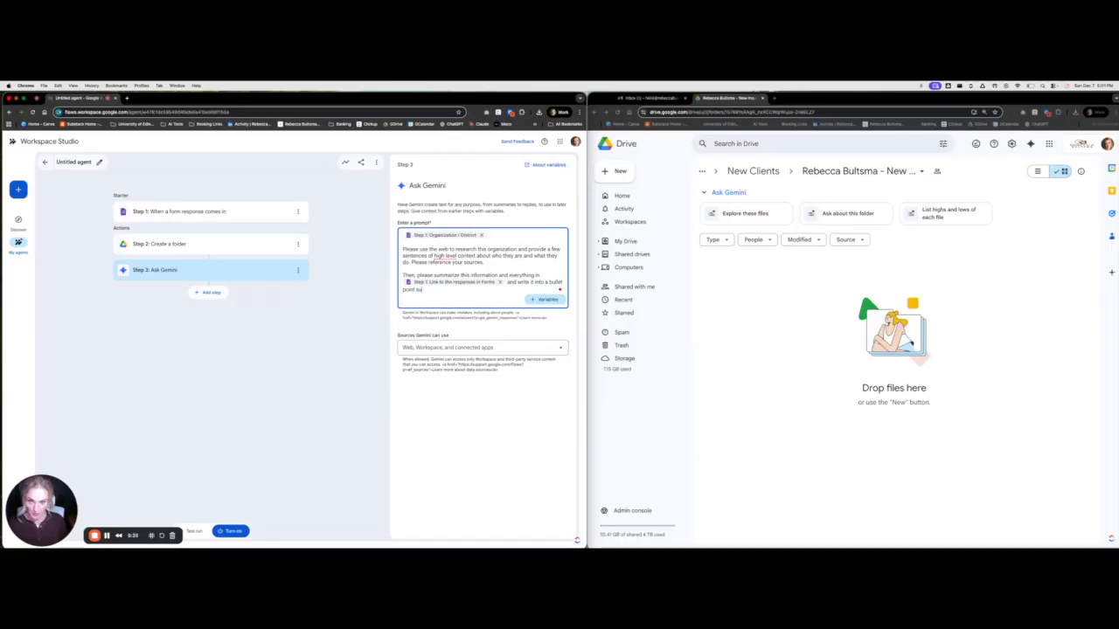
type("mmary of what I need to know.")
left_click(492, 387)
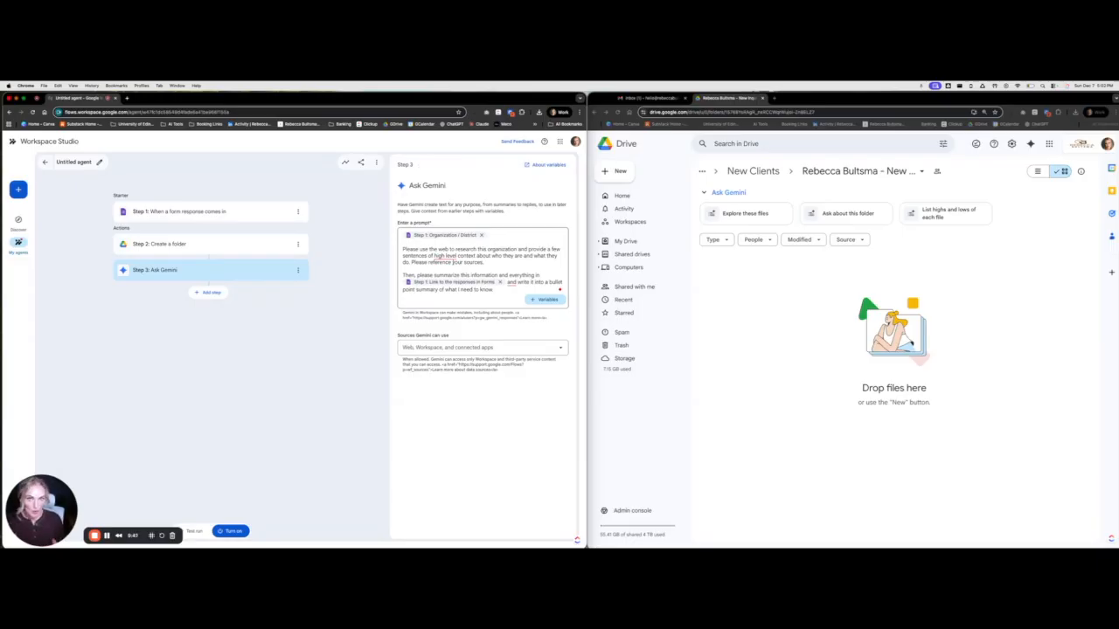
left_click(211, 292)
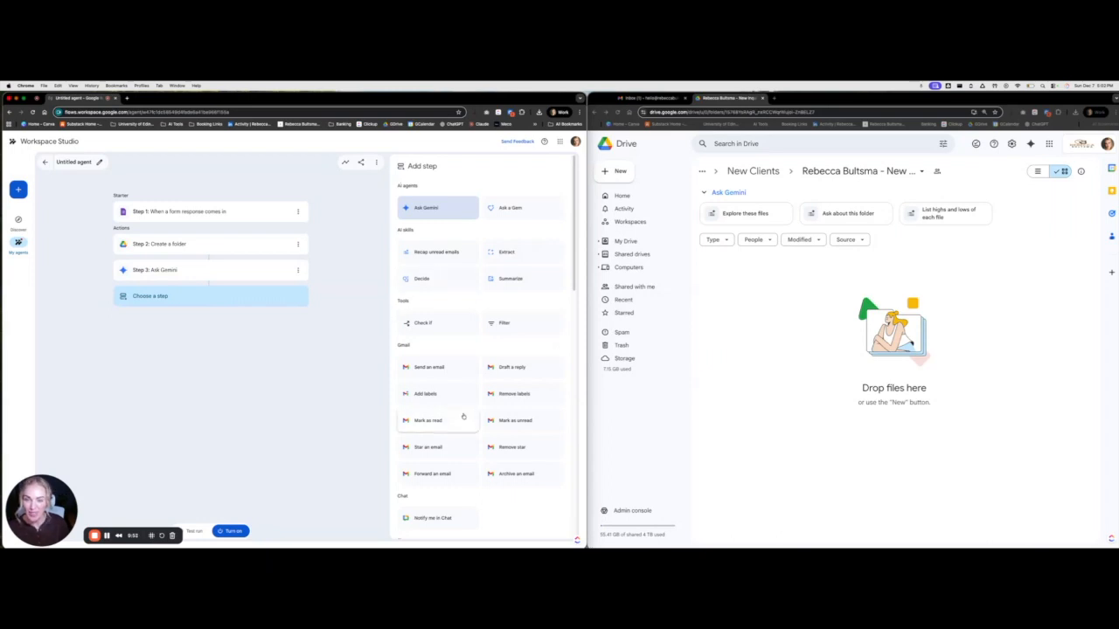
Add a Send an email step addressed to the business contact's e-mail address
left_click(441, 367)
left_click(434, 235)
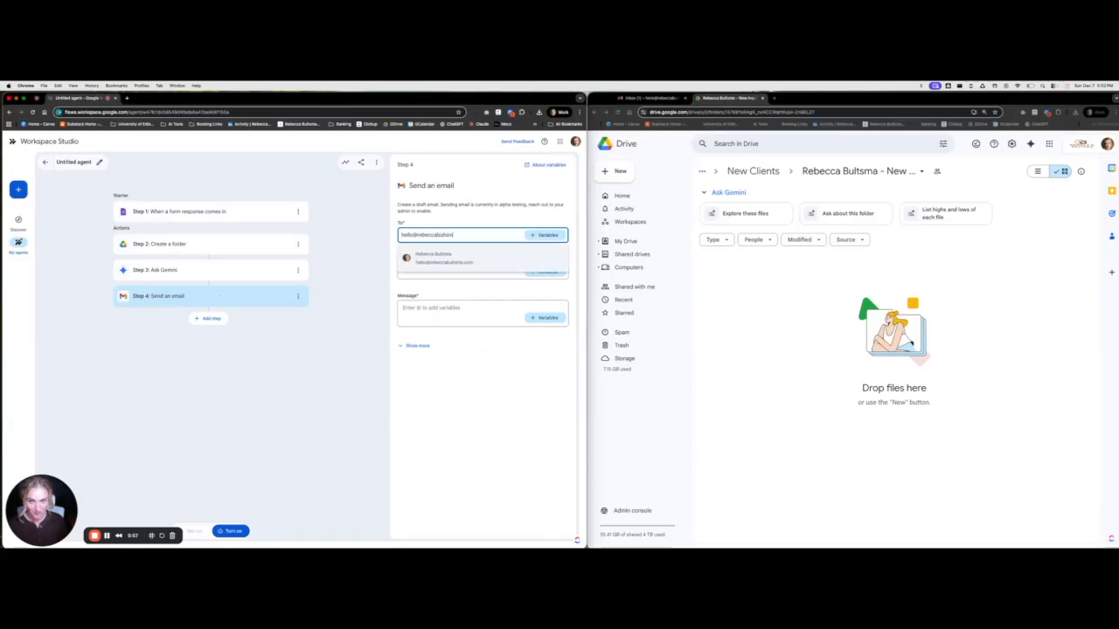
left_click(424, 258)
Set the subject to 'New Inquiry' plus Step 1's Full Name and another form answer
left_click(420, 272)
type("New Inquiry:")
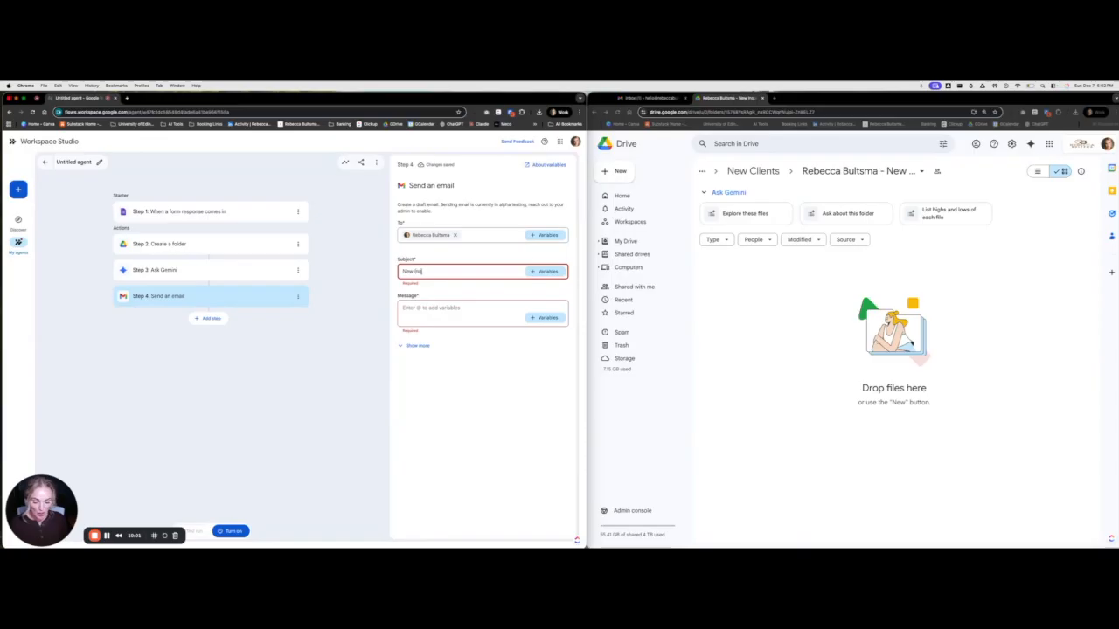
left_click(543, 272)
left_click(513, 309)
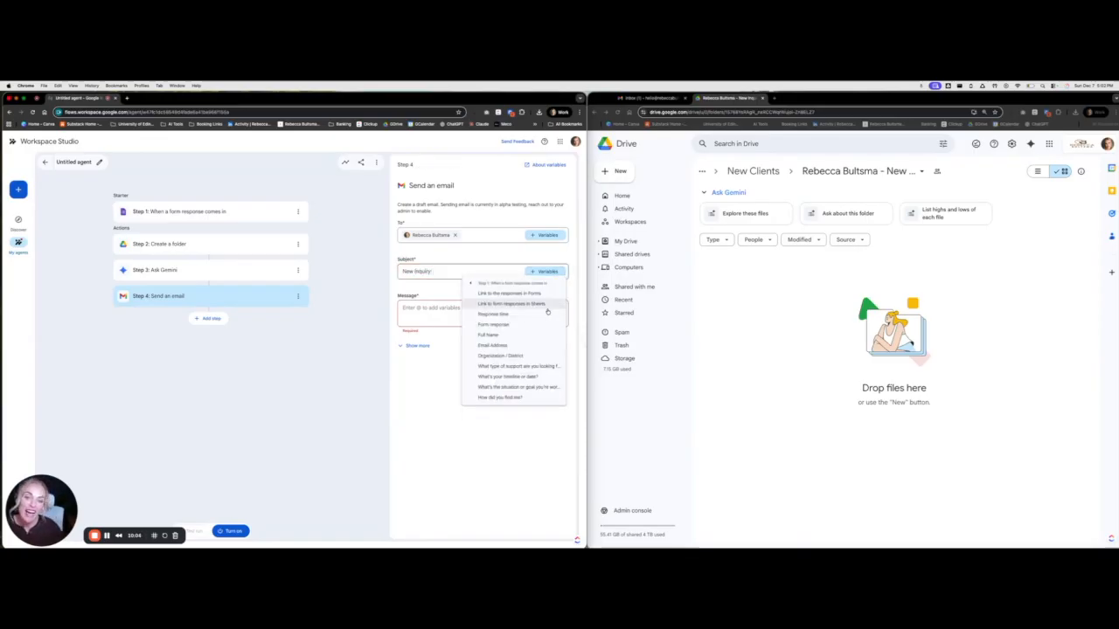
left_click(515, 335)
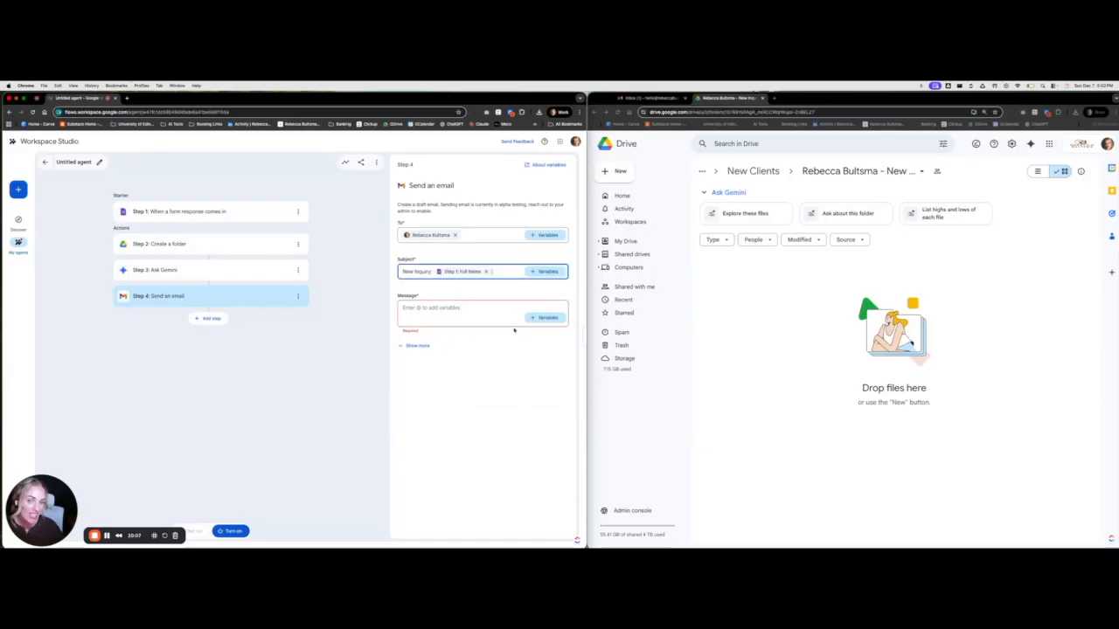
left_click(536, 270)
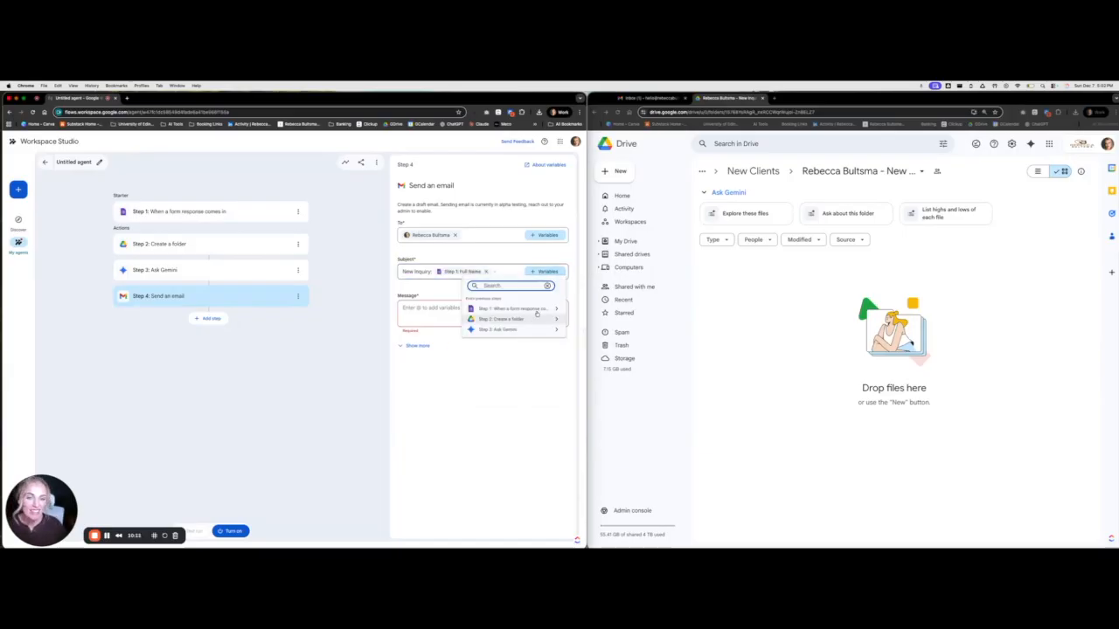
left_click(536, 314)
left_click(520, 355)
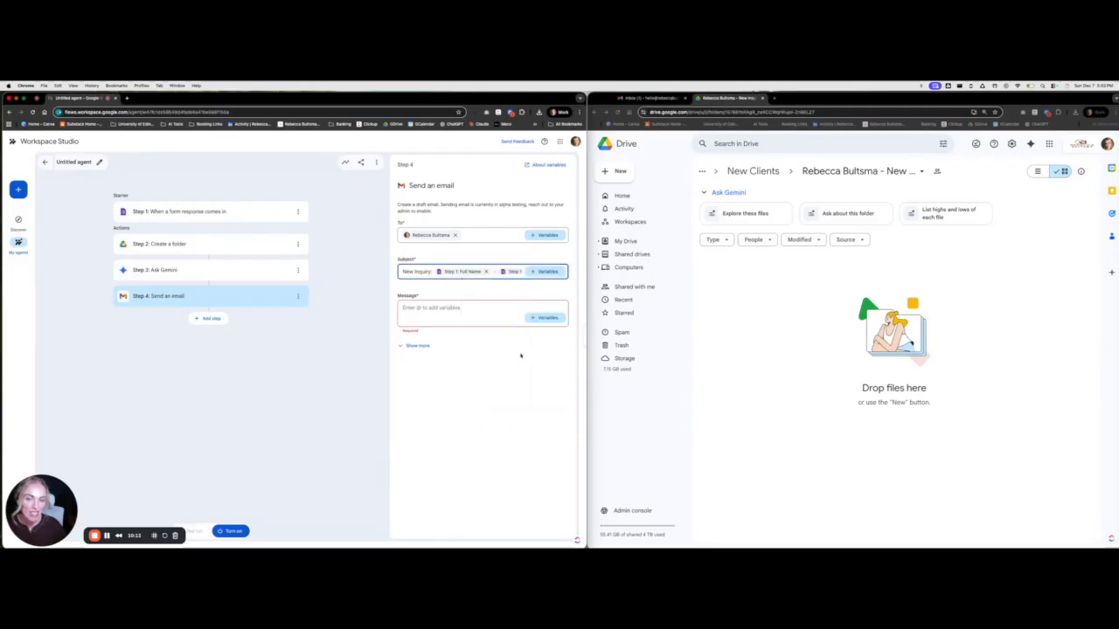
Review the Ask Gemini prompt before filling in the email message
left_click(430, 310)
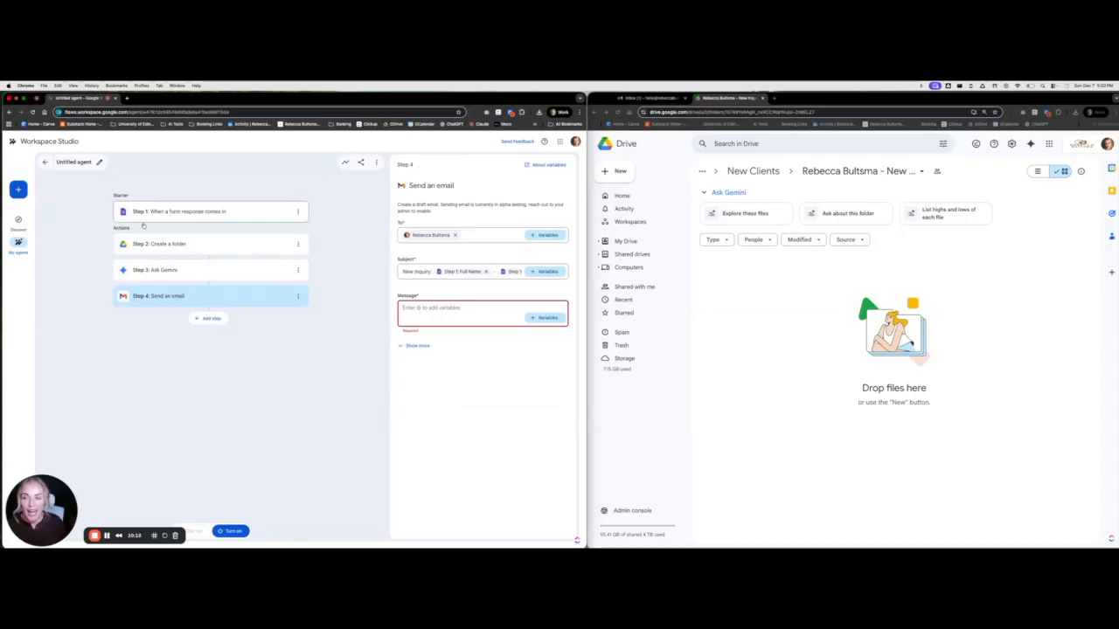
left_click(210, 272)
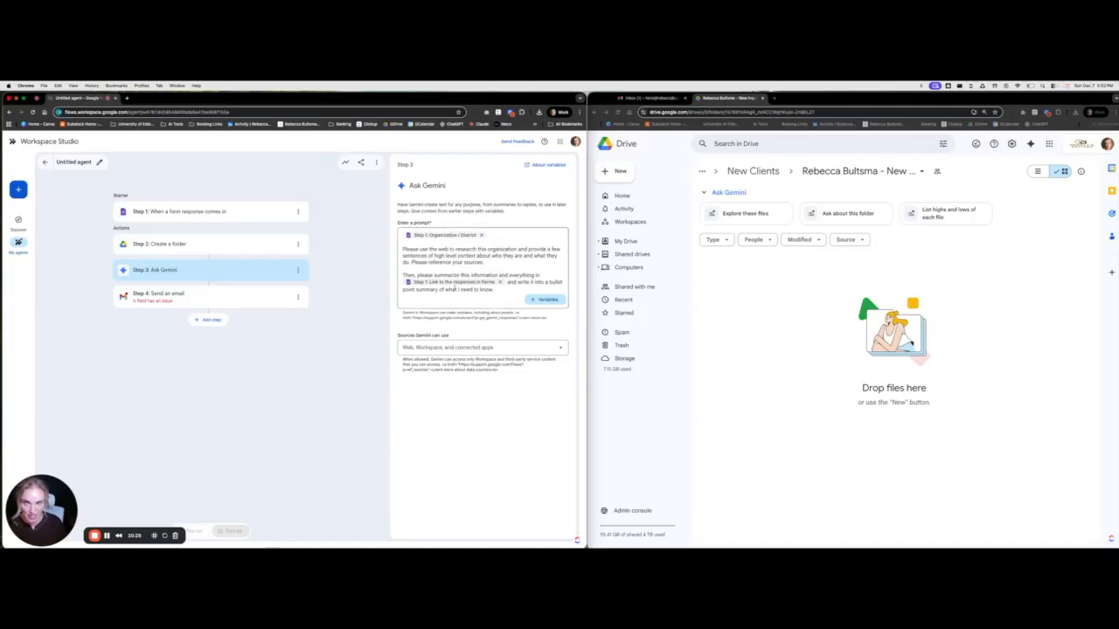
left_click(218, 295)
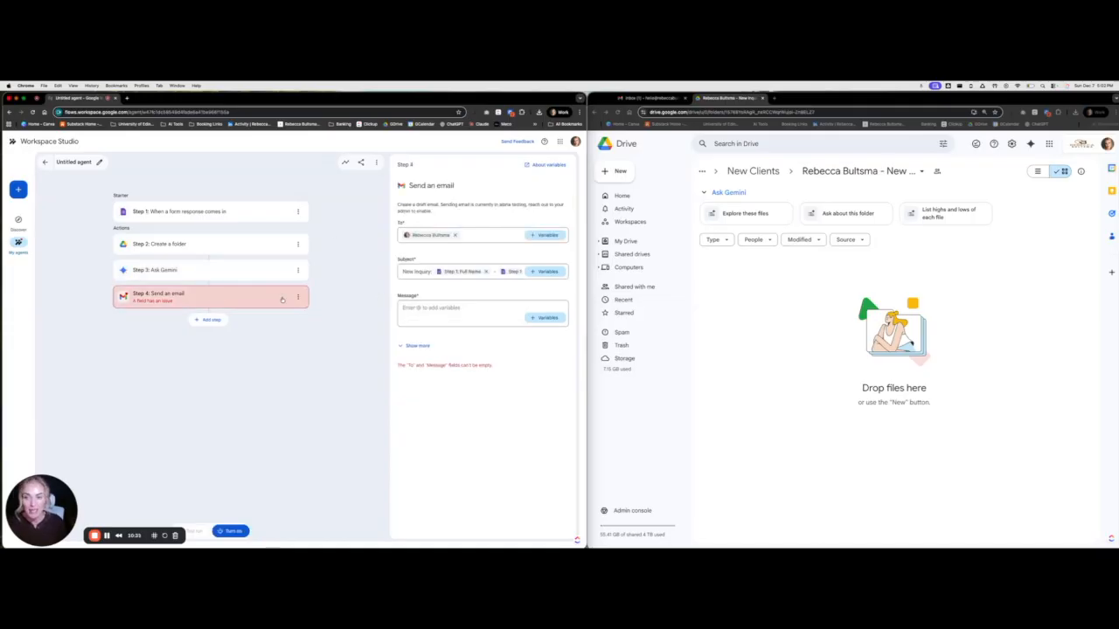
Fill the email message with Step 3's 'Content created by Gemini' variable
left_click(546, 317)
left_click(526, 377)
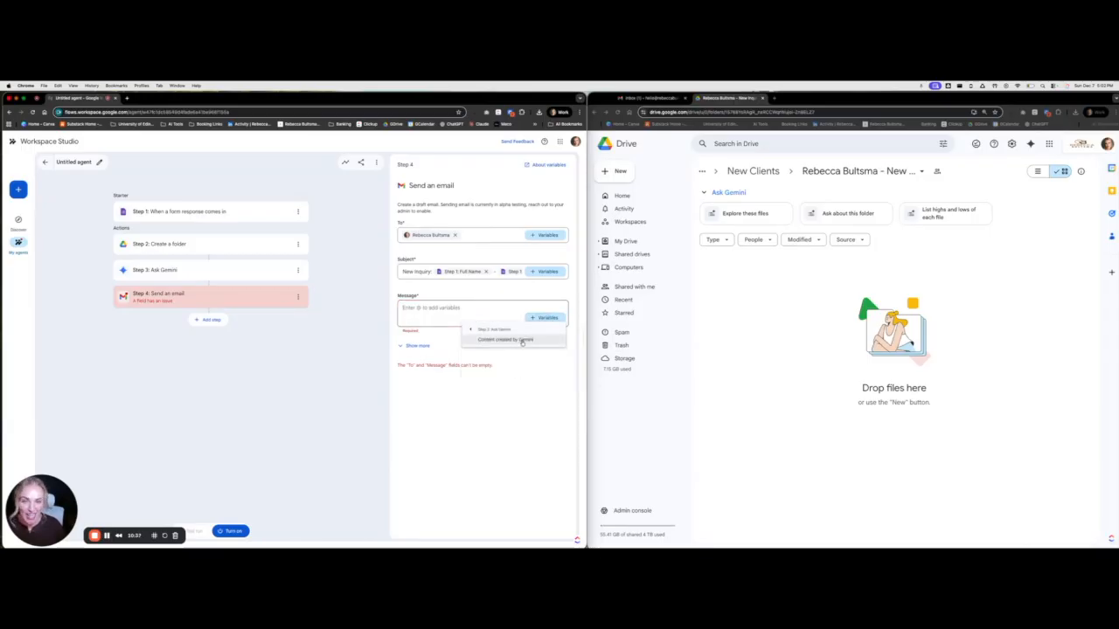
left_click(522, 340)
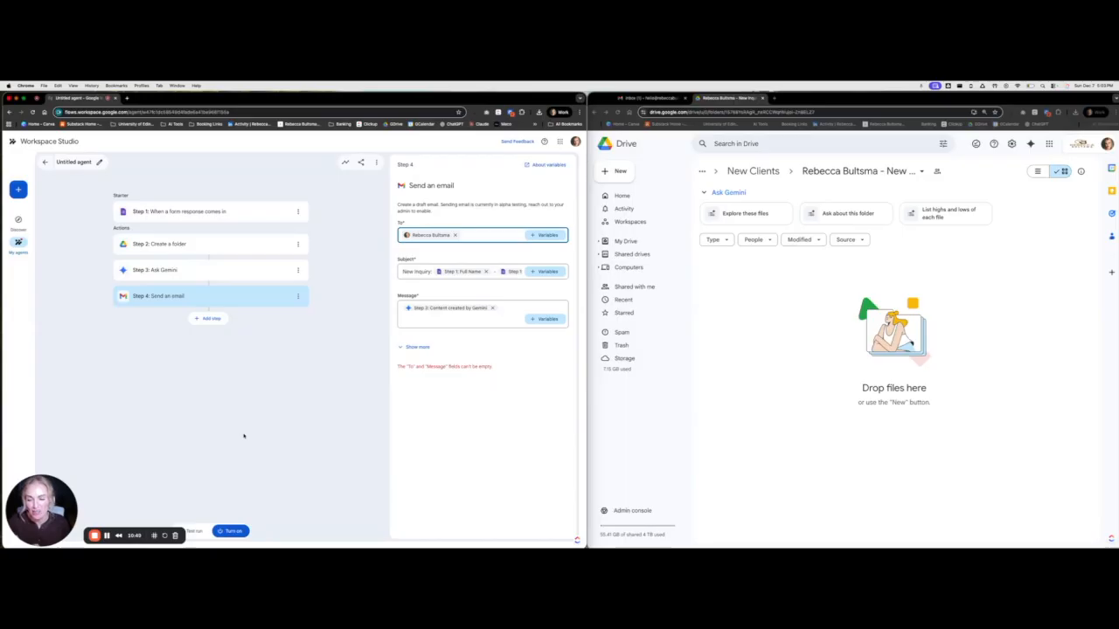
Start a test run on the saved form response, which fails at Ask Gemini
left_click(200, 532)
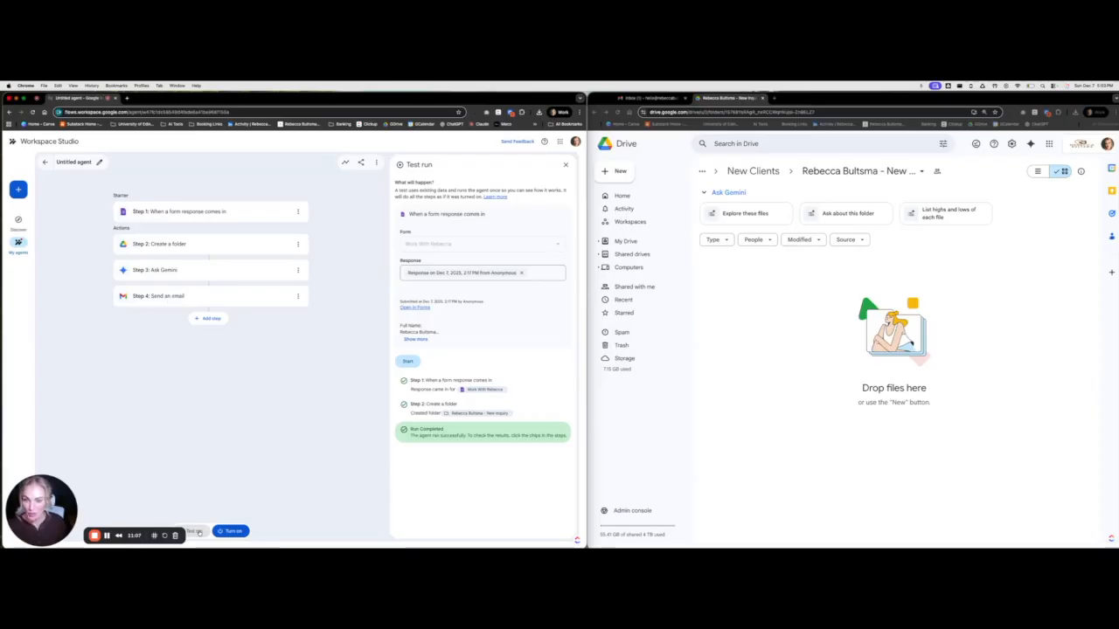
left_click(407, 361)
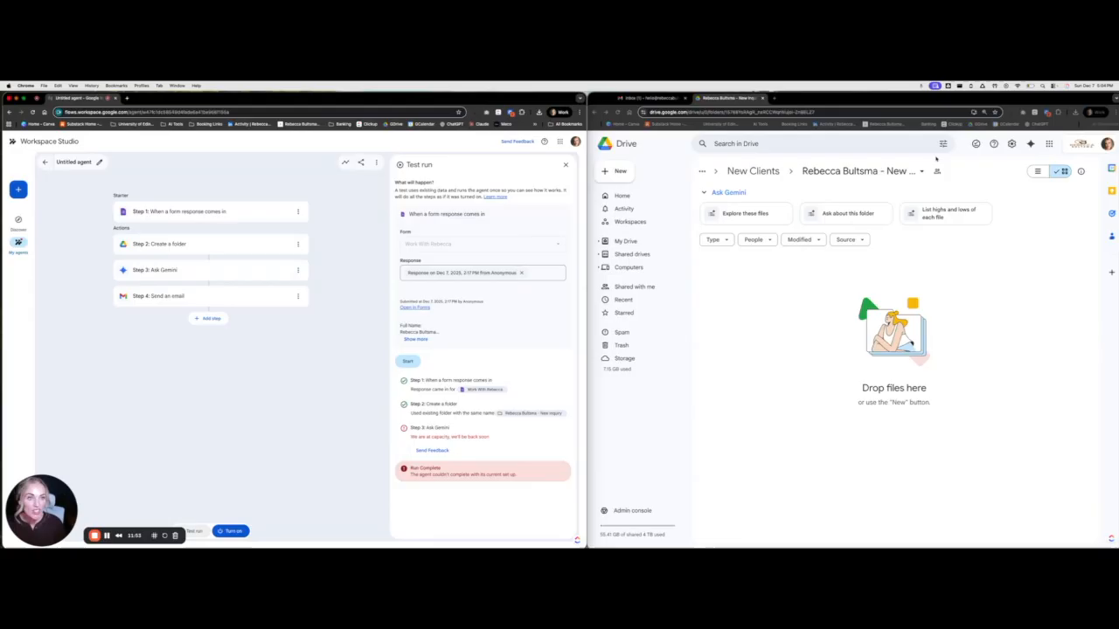
Navigate up through New Clients to the CLIENT INTAKE (MASTER) folder in Drive
left_click(753, 171)
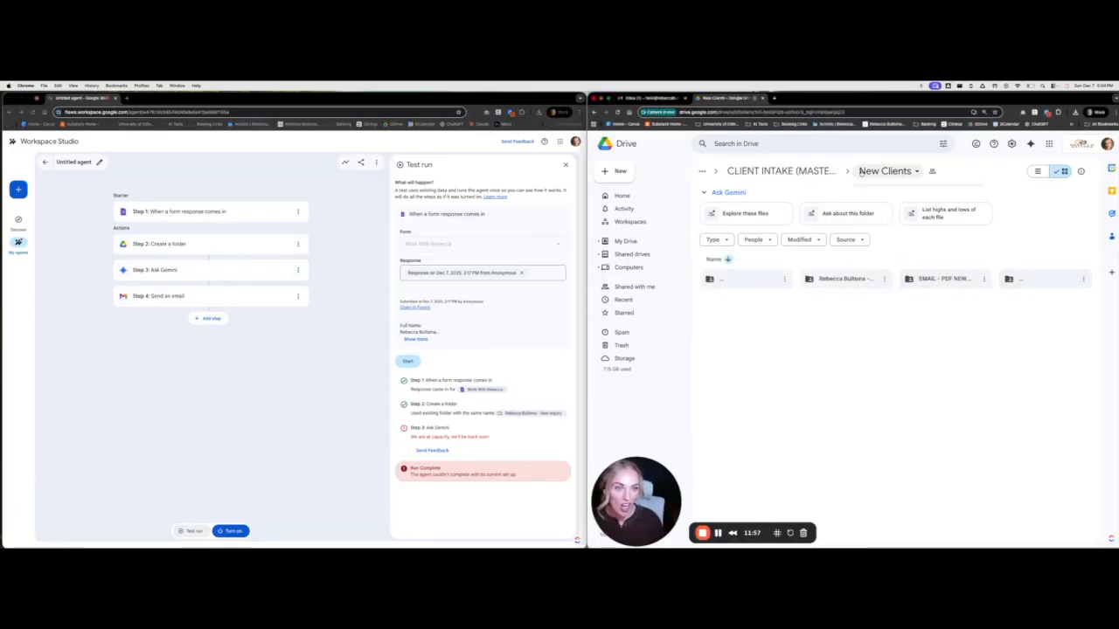
left_click(861, 173)
left_click(794, 172)
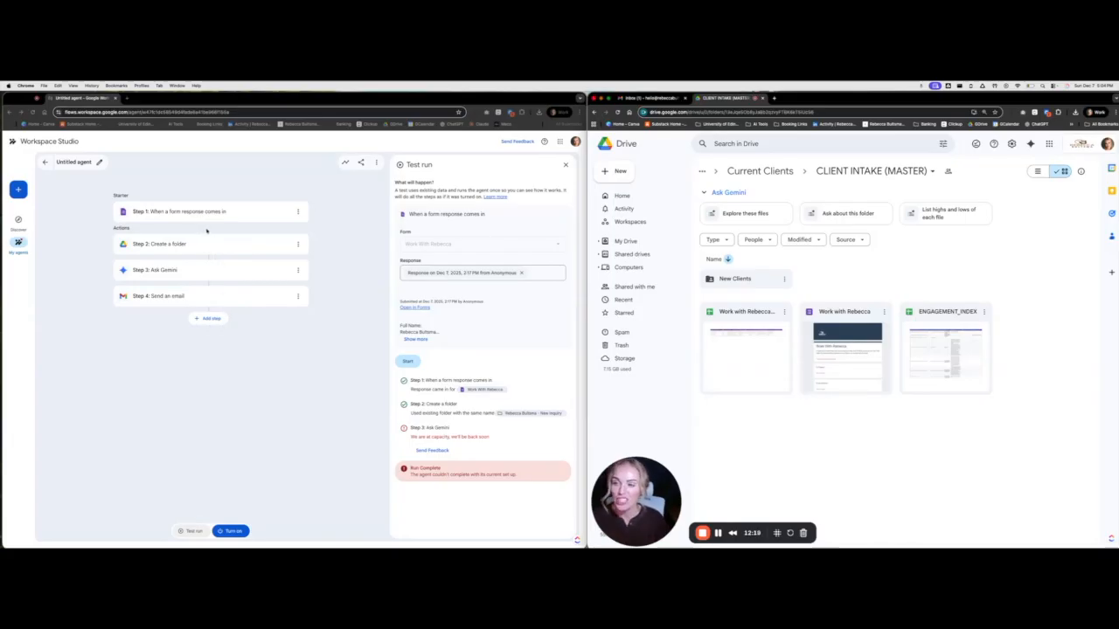
Add a Sheets 'Add a row' step as Step 5, targeting the ENGAGEMENT_INDEX spreadsheet
left_click(210, 319)
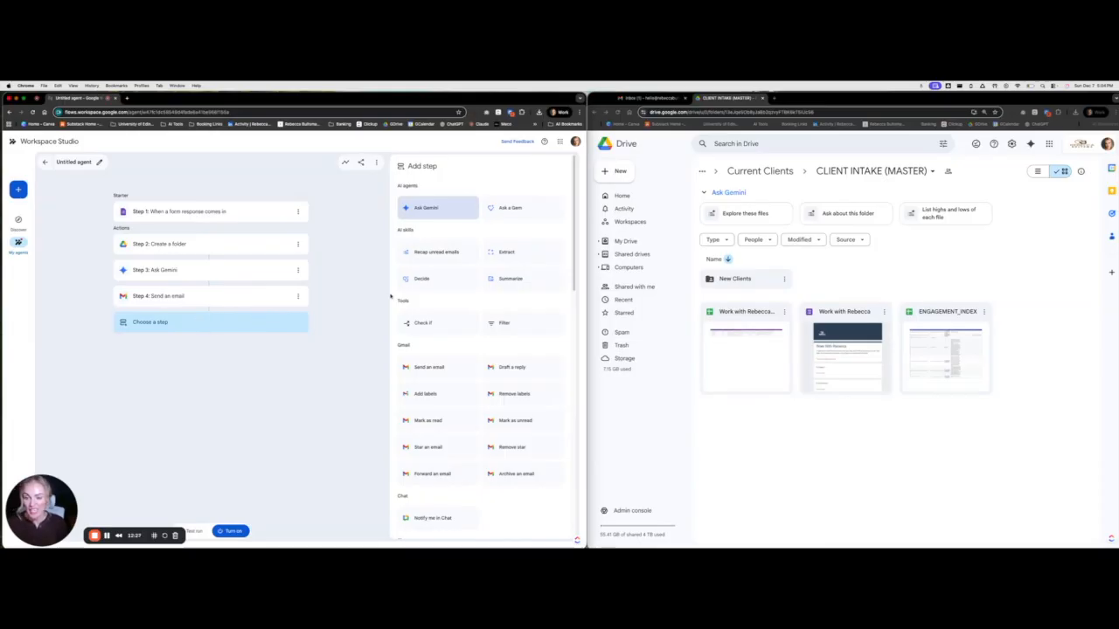
scroll(529, 315, "down", 5)
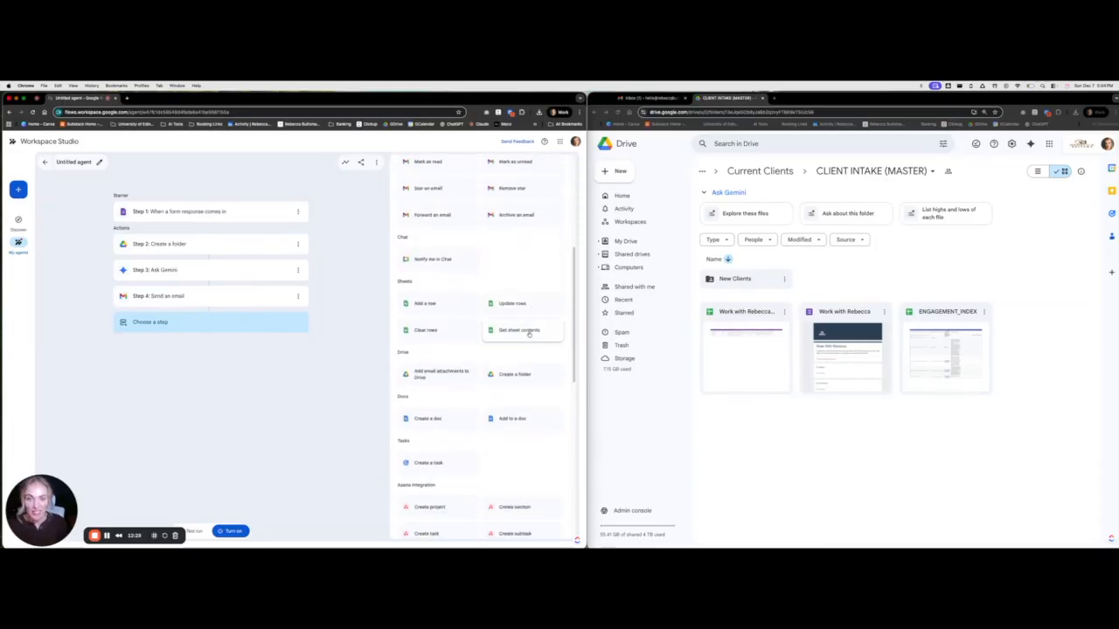
left_click(438, 303)
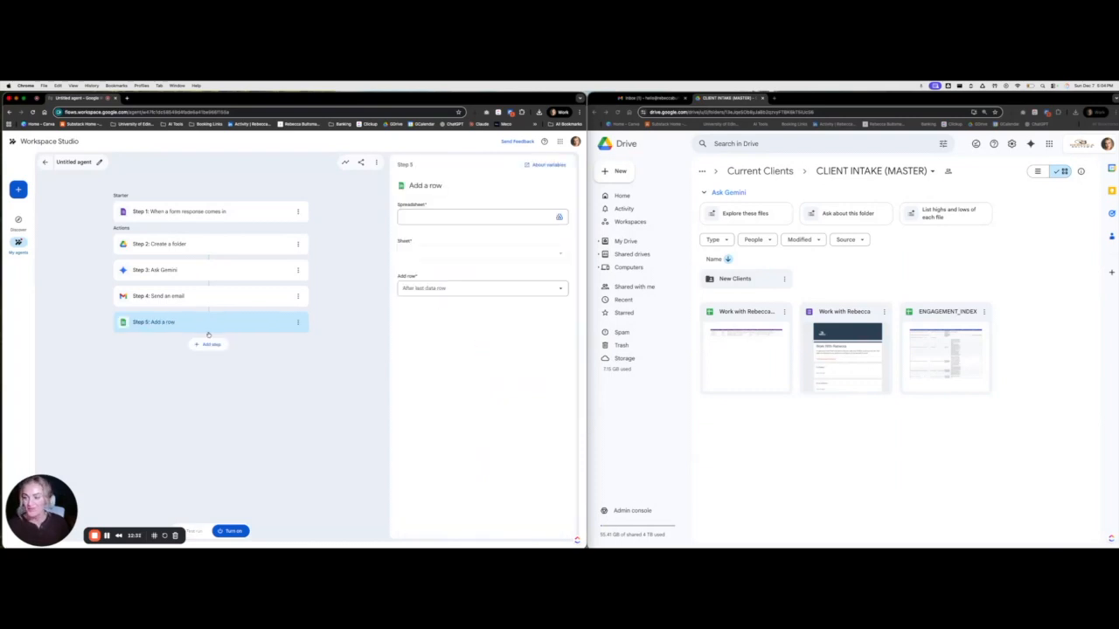
left_click(481, 216)
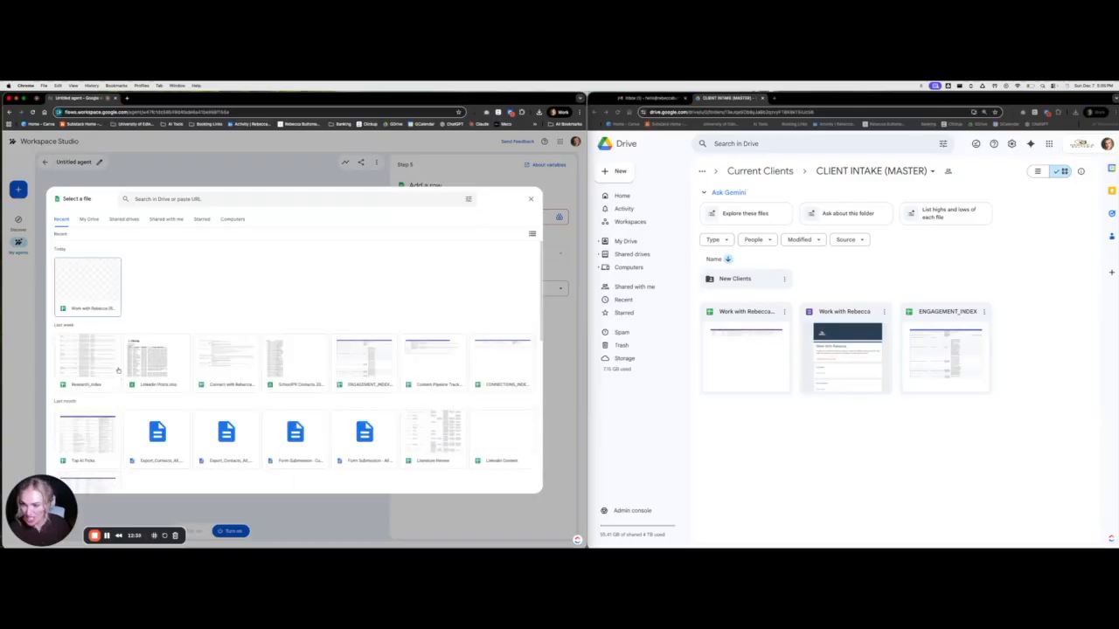
left_click(348, 360)
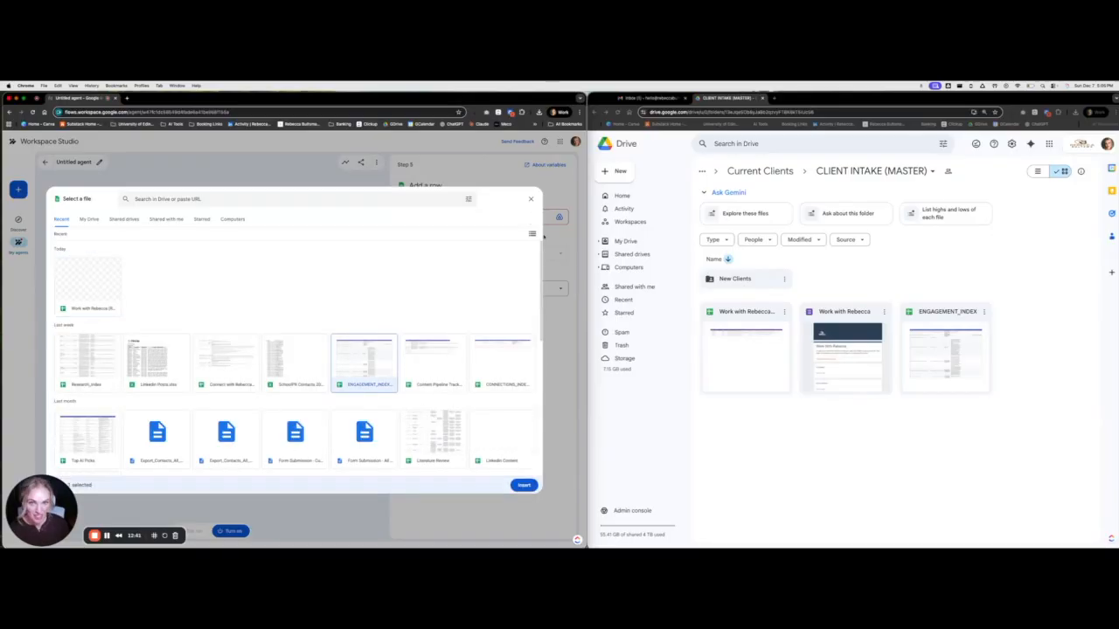
left_click(524, 484)
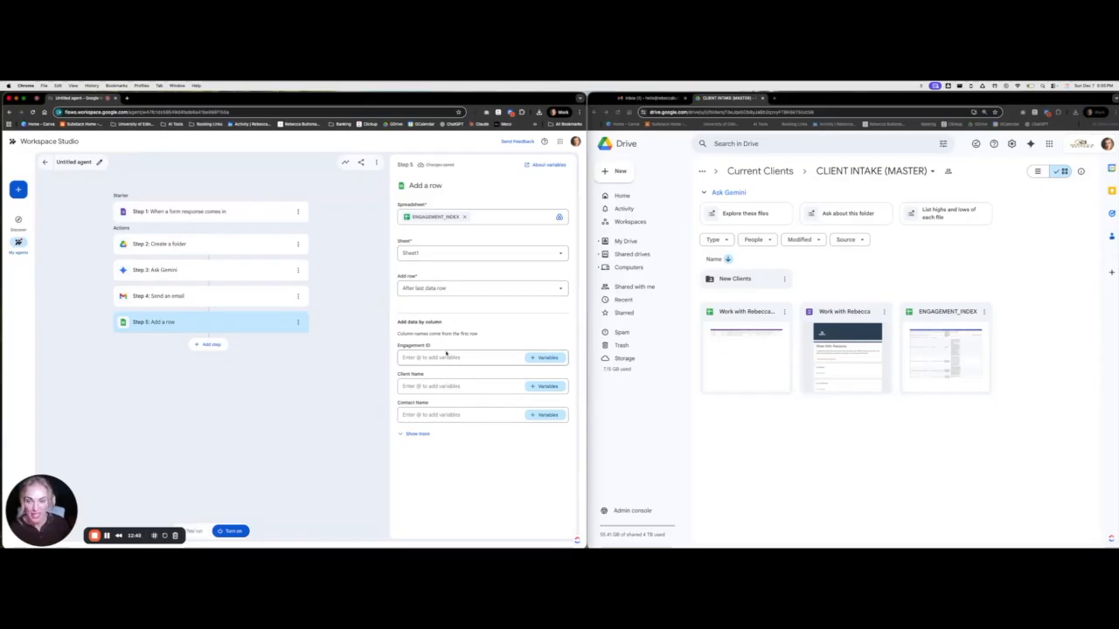
Expand Step 5's columns (Engagement ID to Clickup Task) and open Client Name's variables
left_click(417, 433)
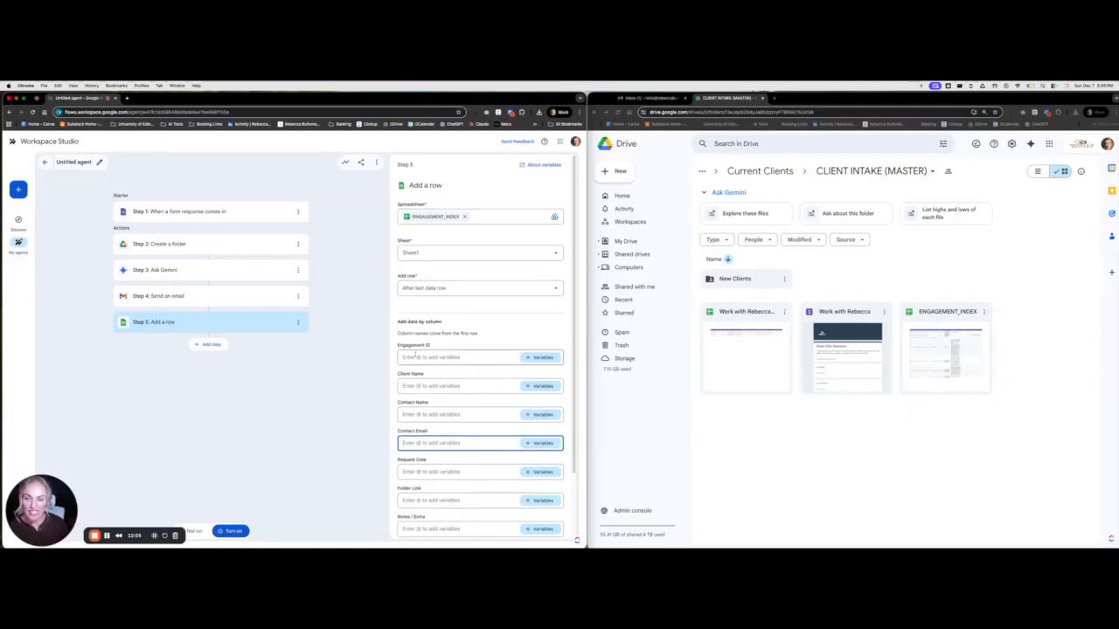
scroll(425, 316, "down", 1)
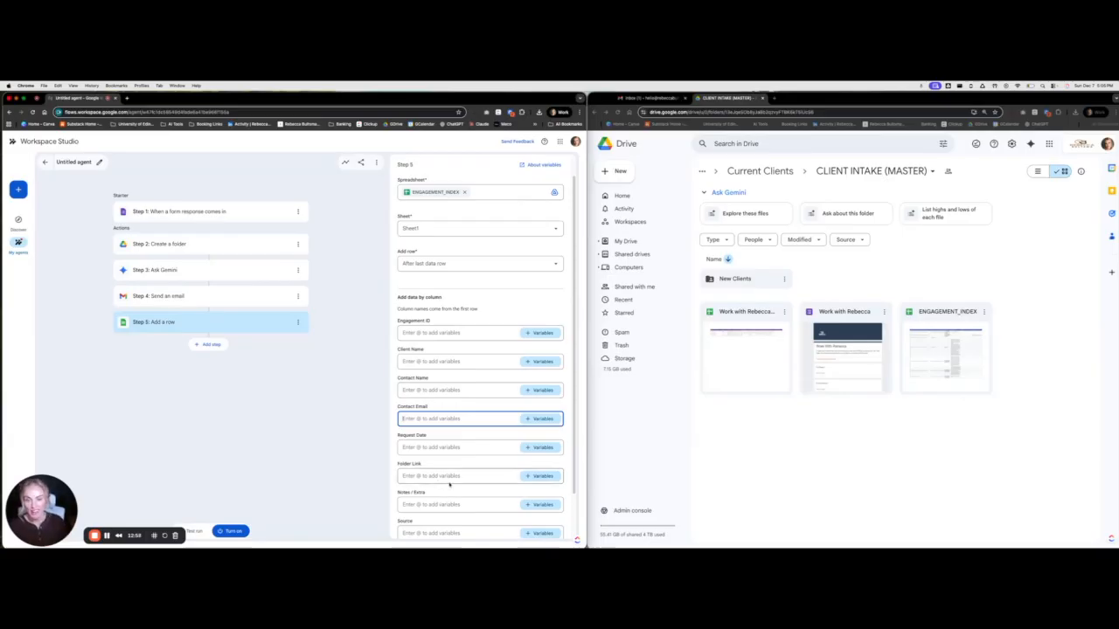
scroll(444, 486, "down", 2)
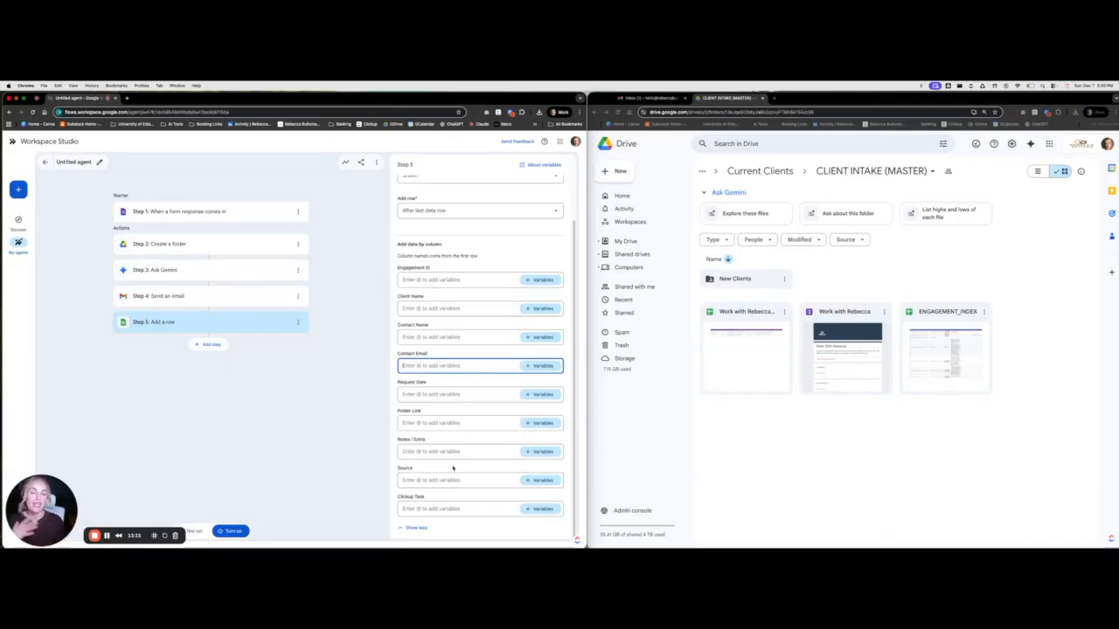
scroll(454, 454, "up", 1)
scroll(461, 439, "down", 1)
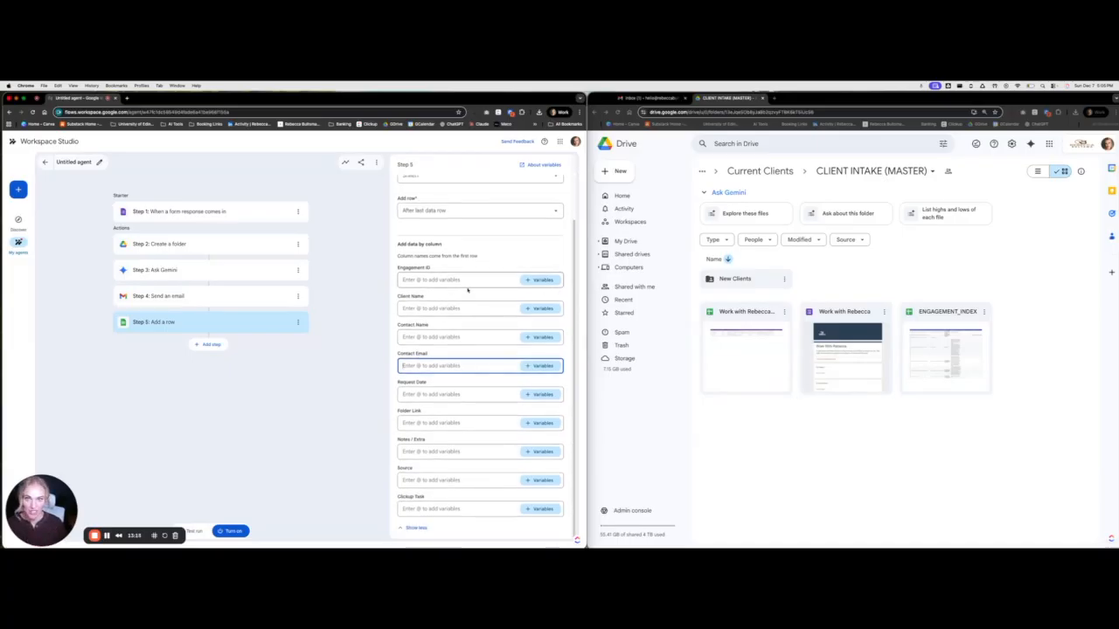
left_click(428, 309)
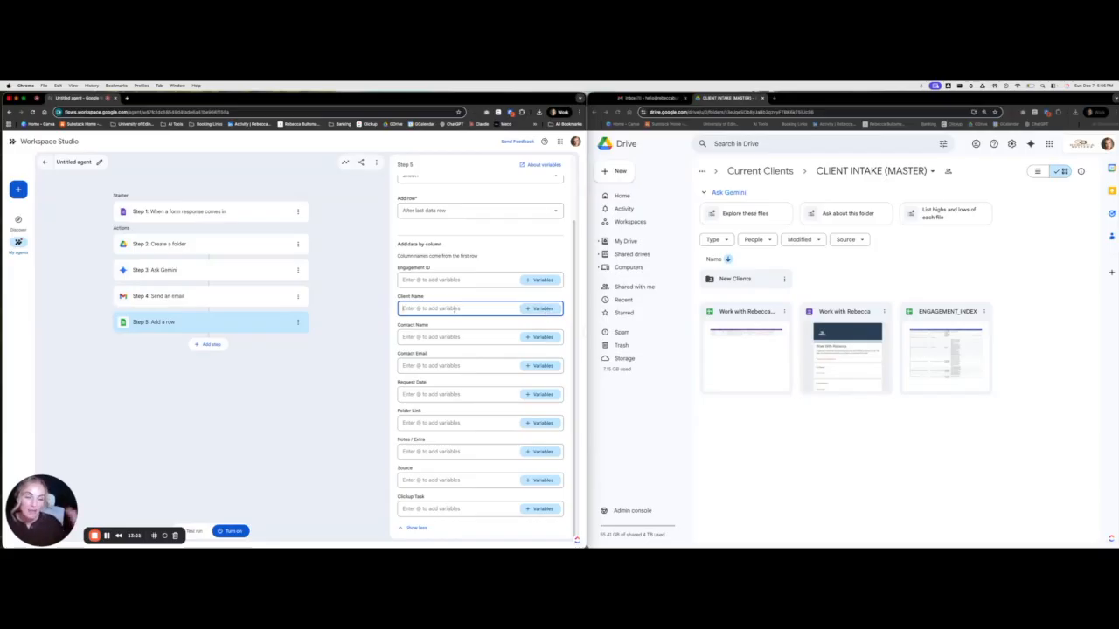
left_click(539, 309)
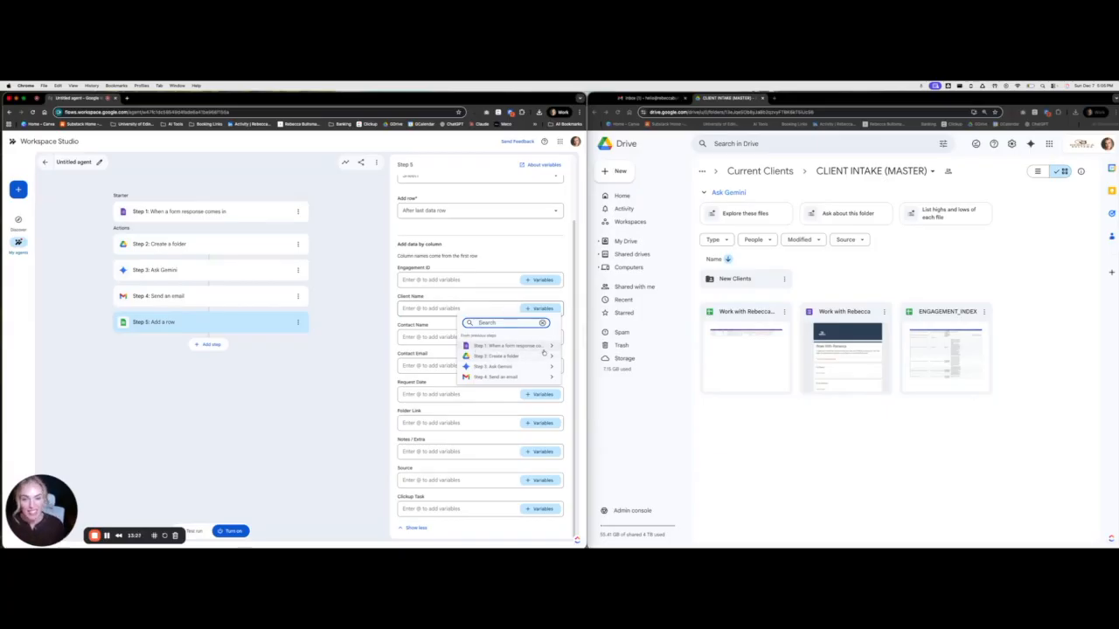
Map Client Name to Full Name, Contact Email to Email Address, and Request Date to Response time
left_click(541, 347)
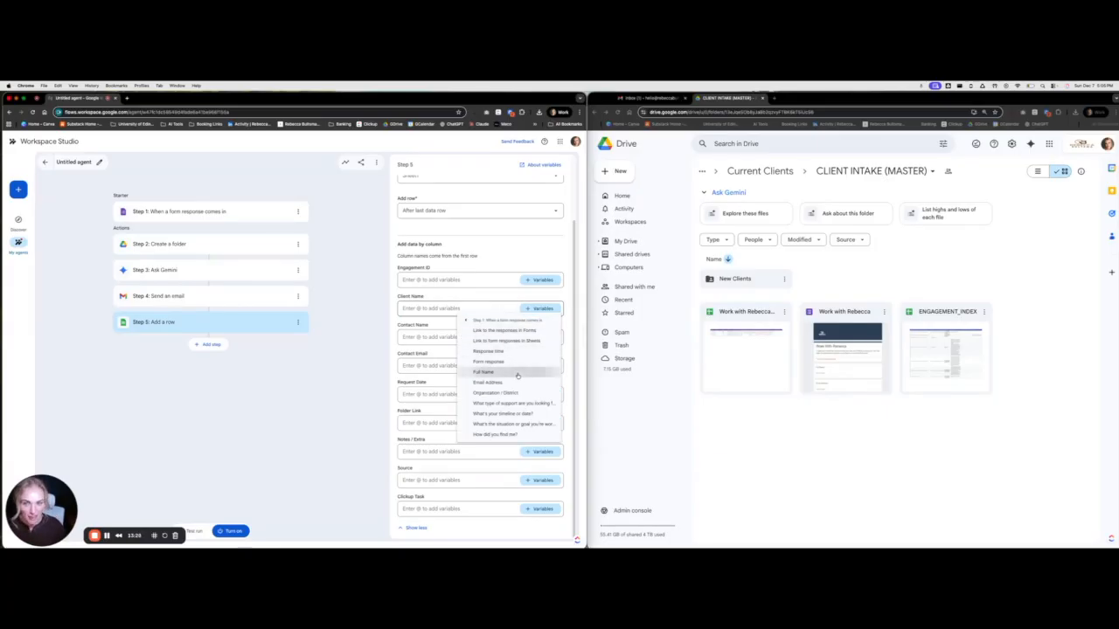
left_click(483, 371)
left_click(494, 297)
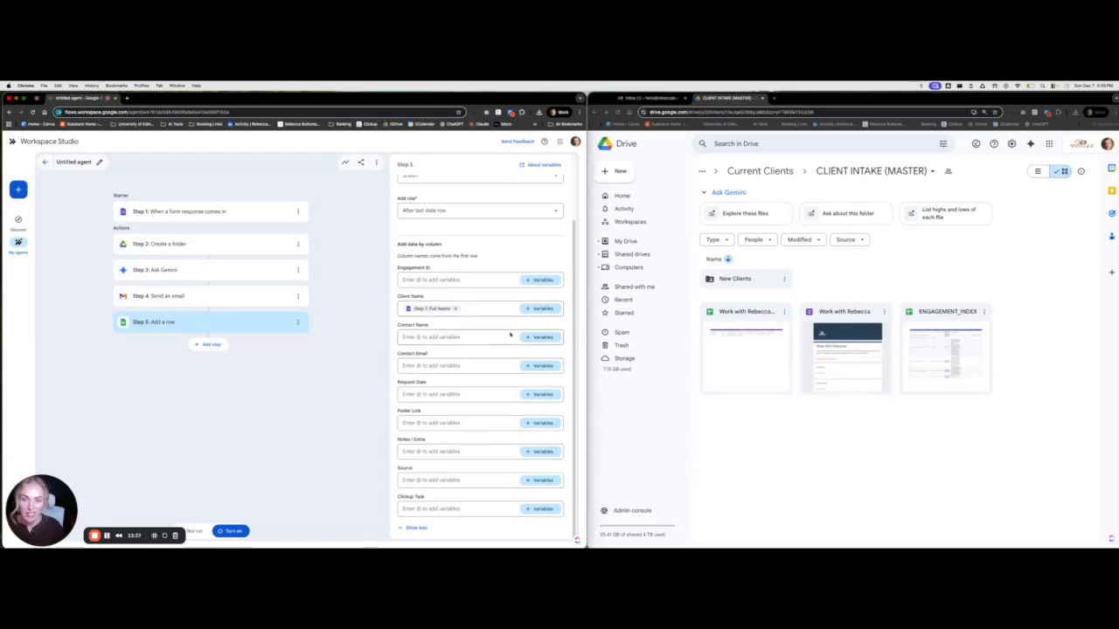
left_click(538, 336)
left_click(438, 353)
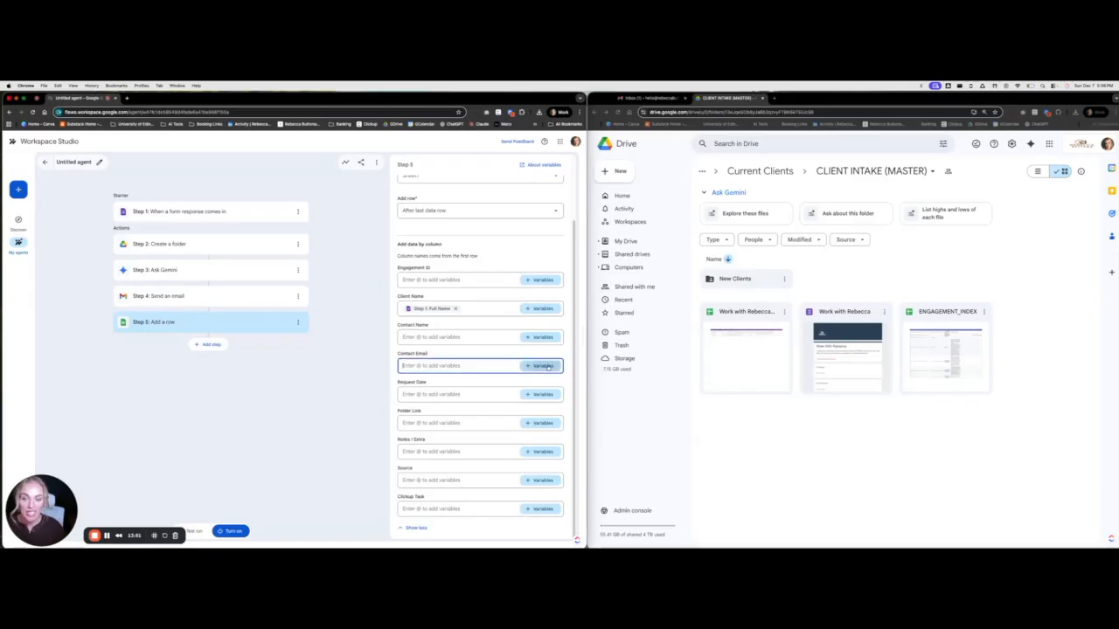
left_click(541, 365)
left_click(516, 394)
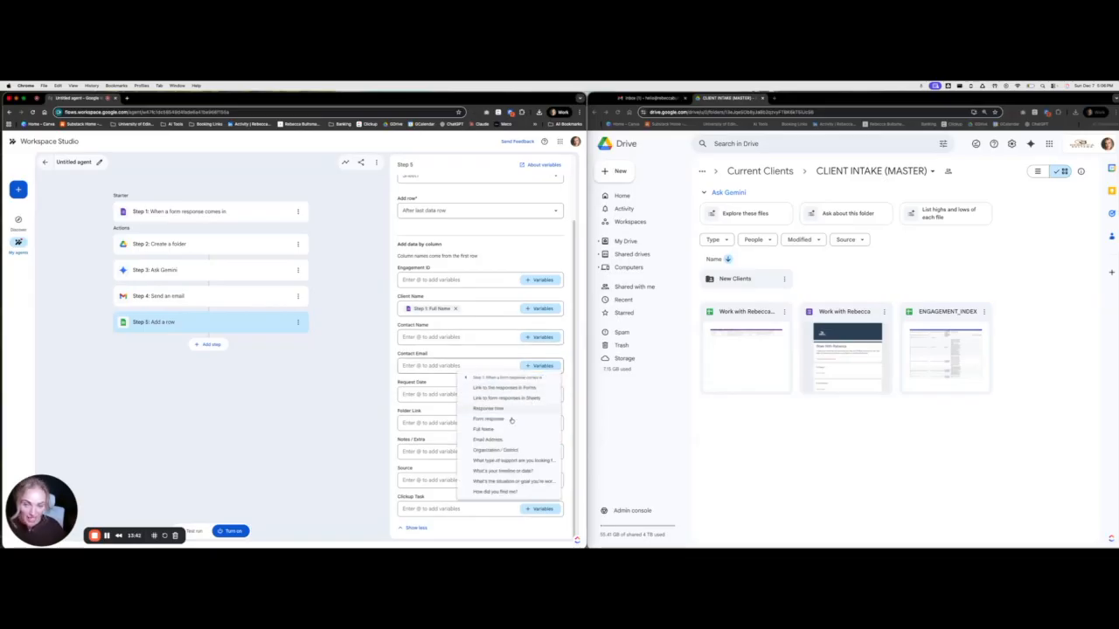
left_click(511, 438)
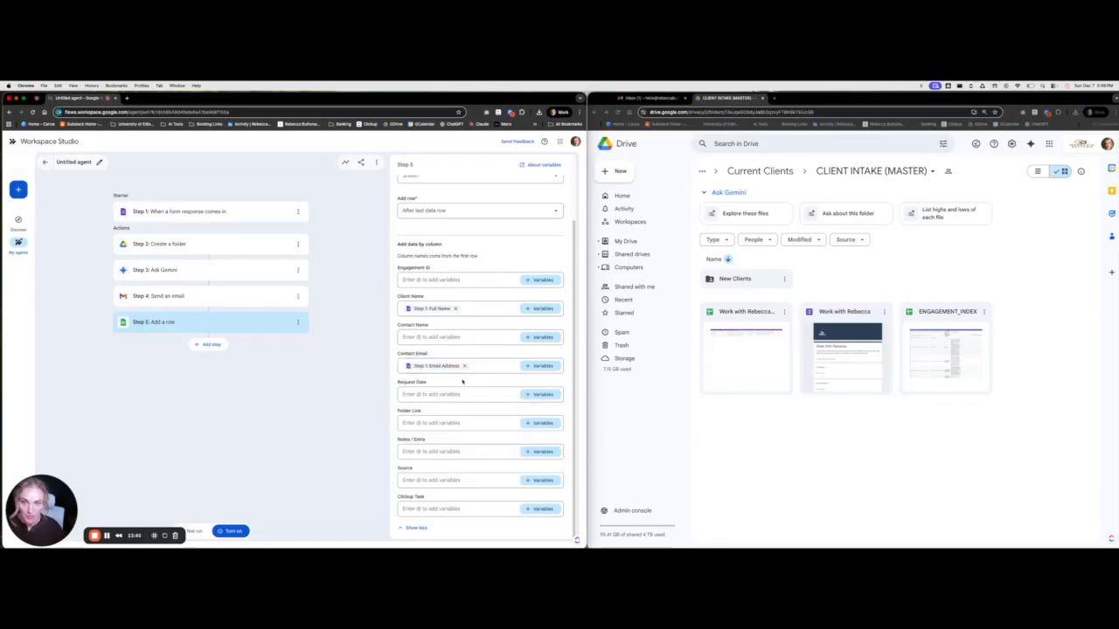
left_click(516, 394)
left_click(542, 394)
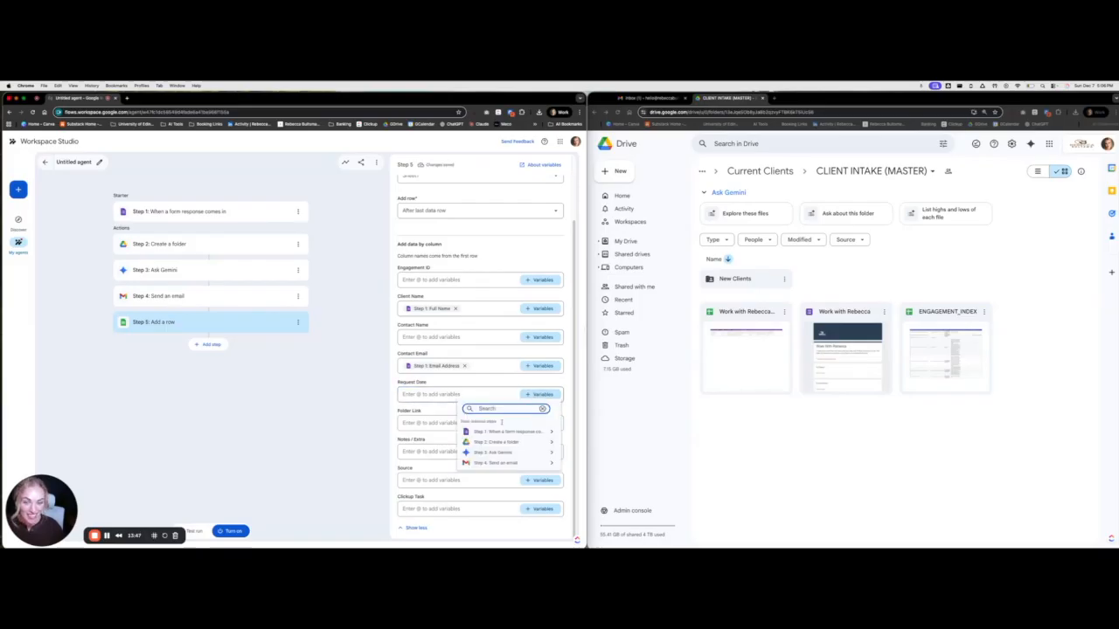
left_click(520, 427)
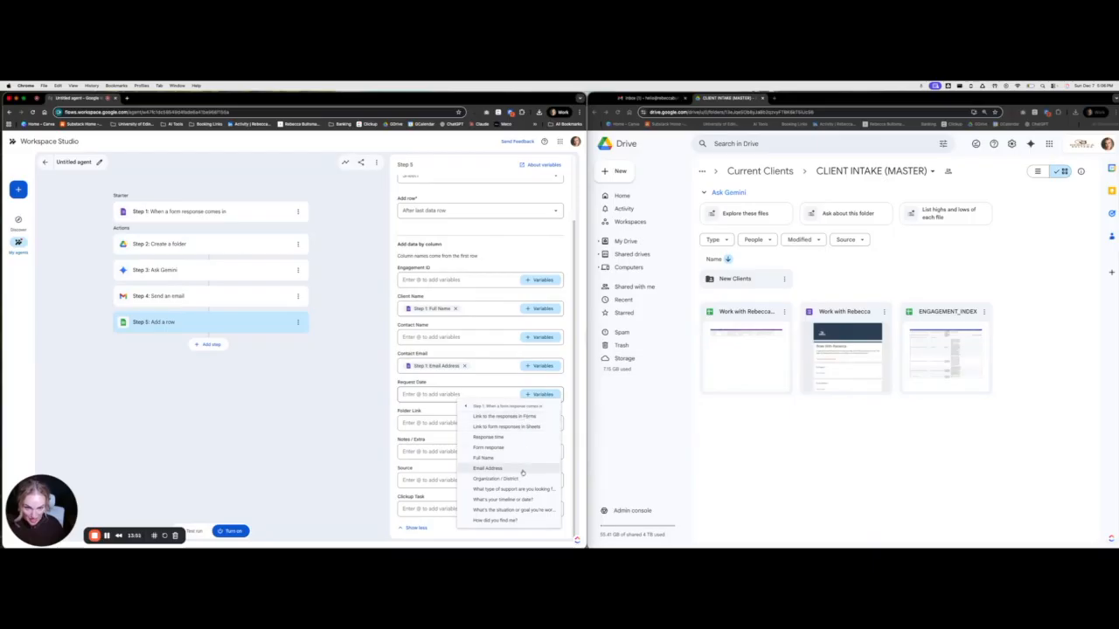
left_click(503, 437)
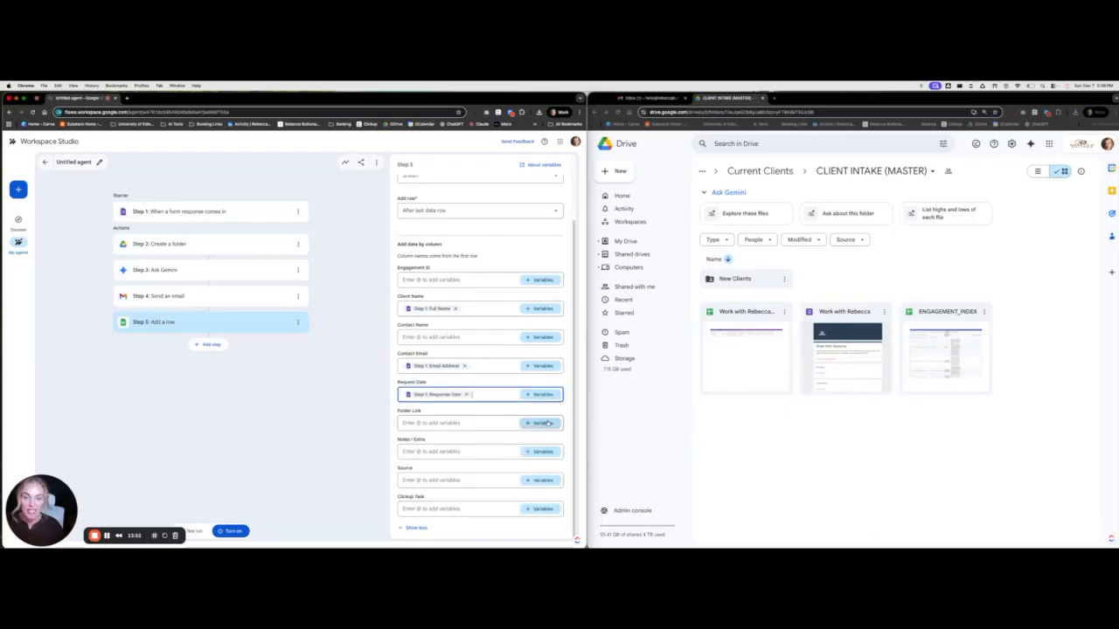
Map Folder Link to Step 2's folder link, Source to 'How did you find me?', Notes / Extra to situation
left_click(529, 420)
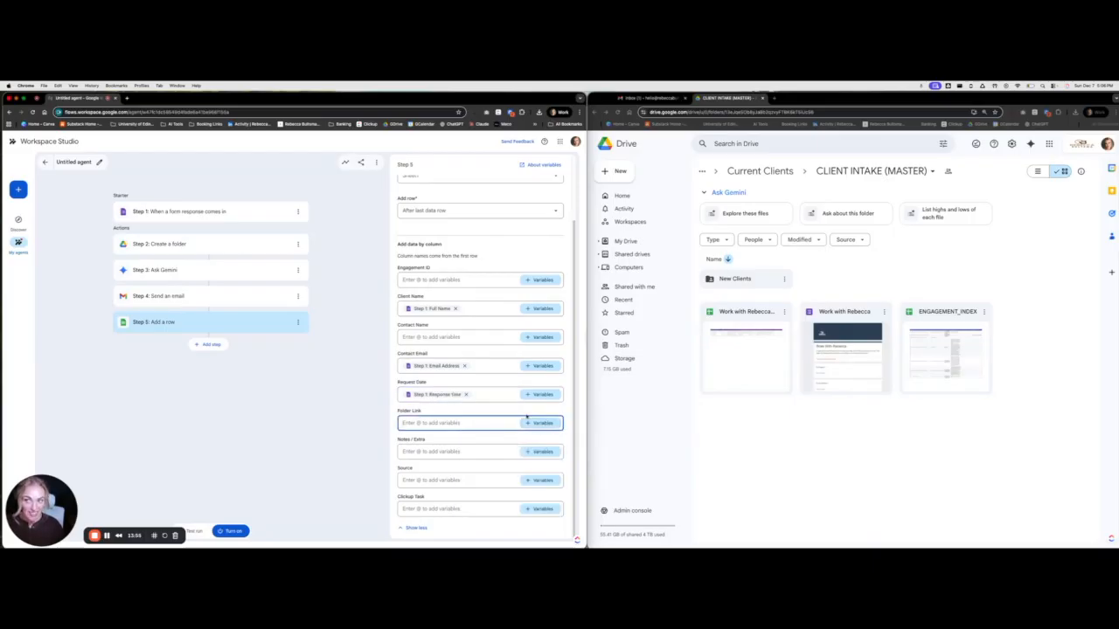
left_click(527, 418)
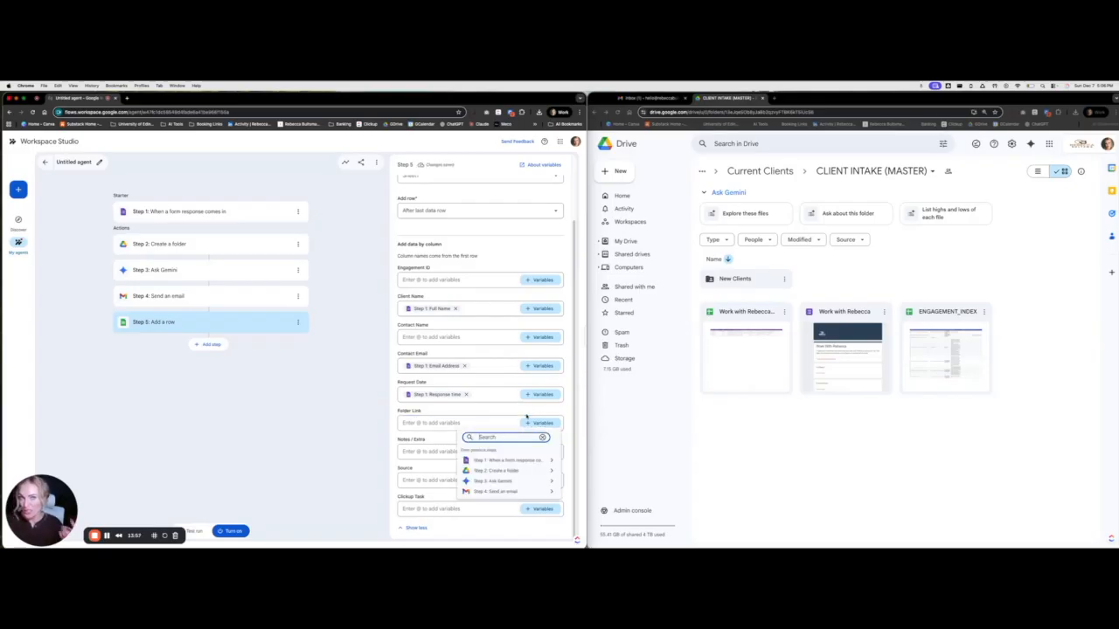
left_click(531, 470)
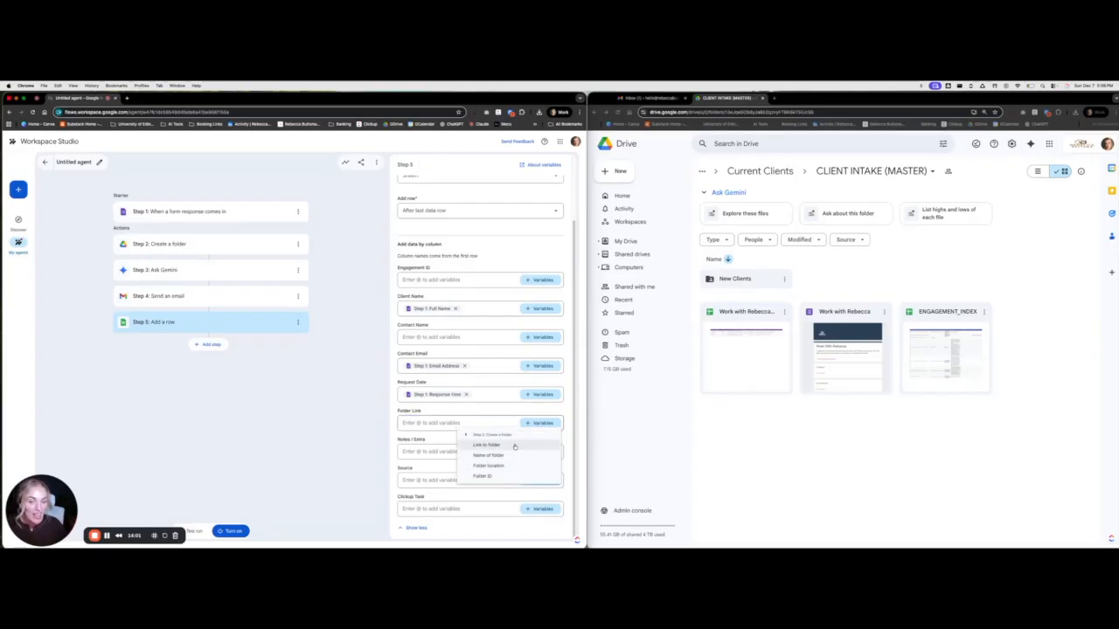
left_click(514, 447)
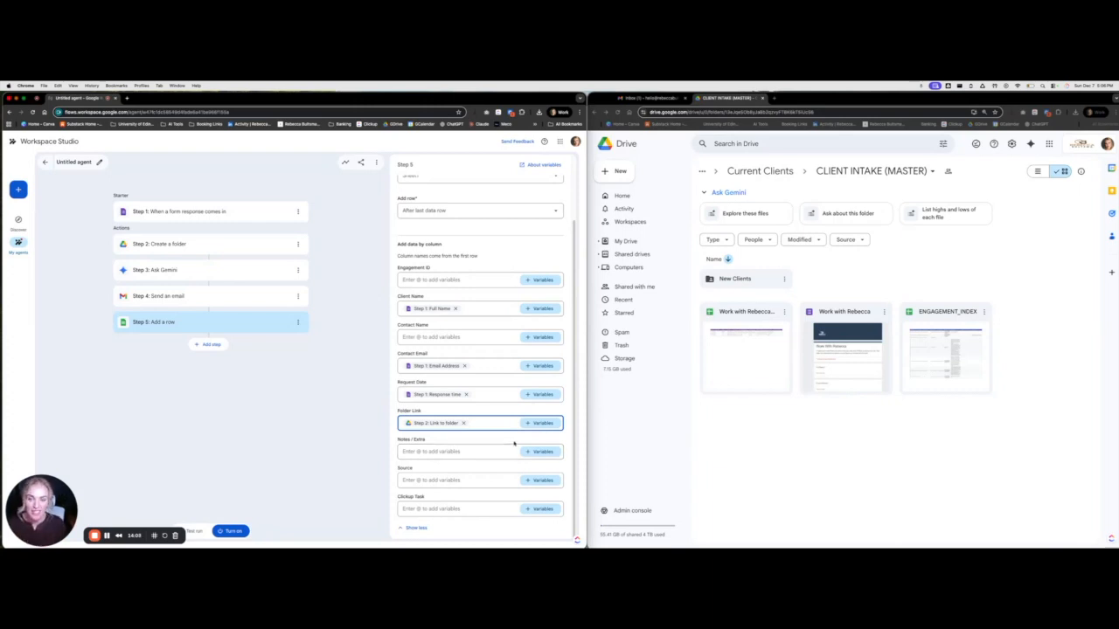
left_click(543, 481)
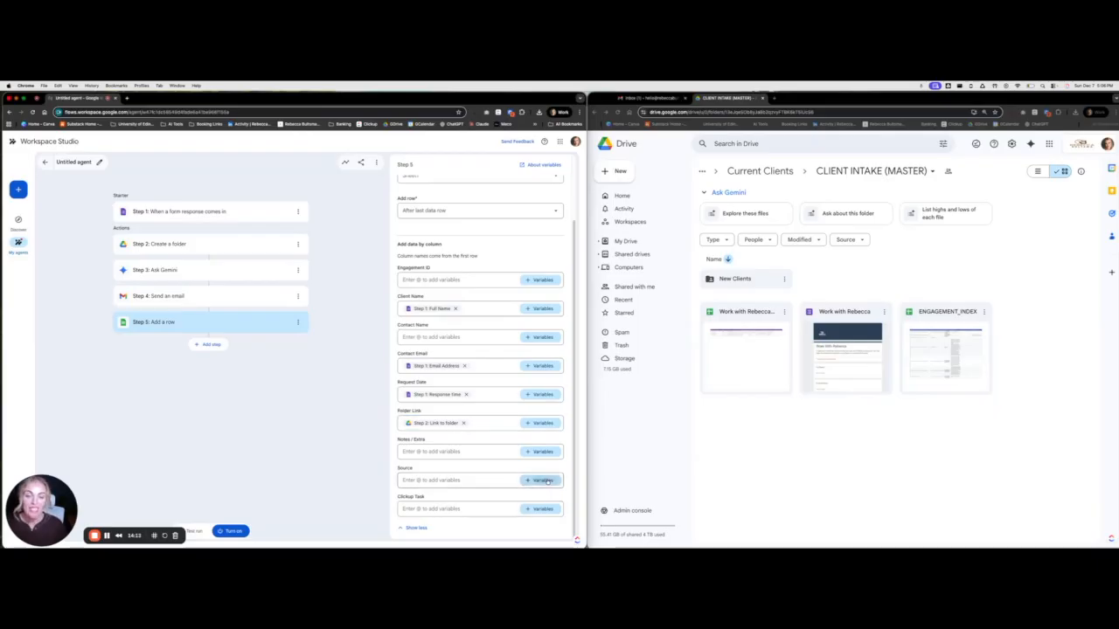
left_click(544, 481)
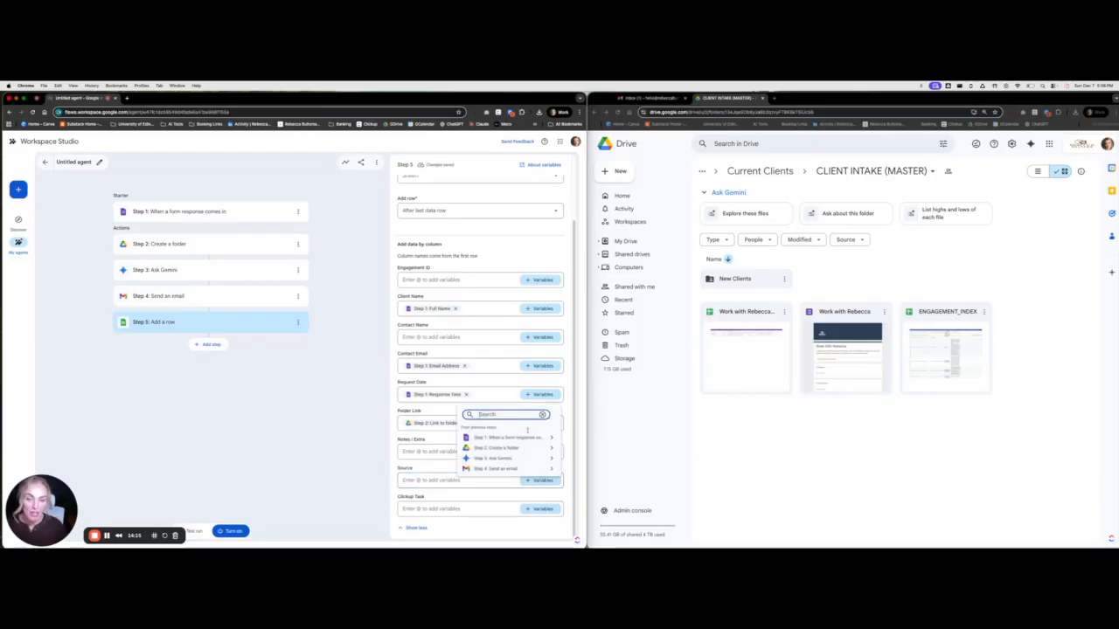
left_click(524, 437)
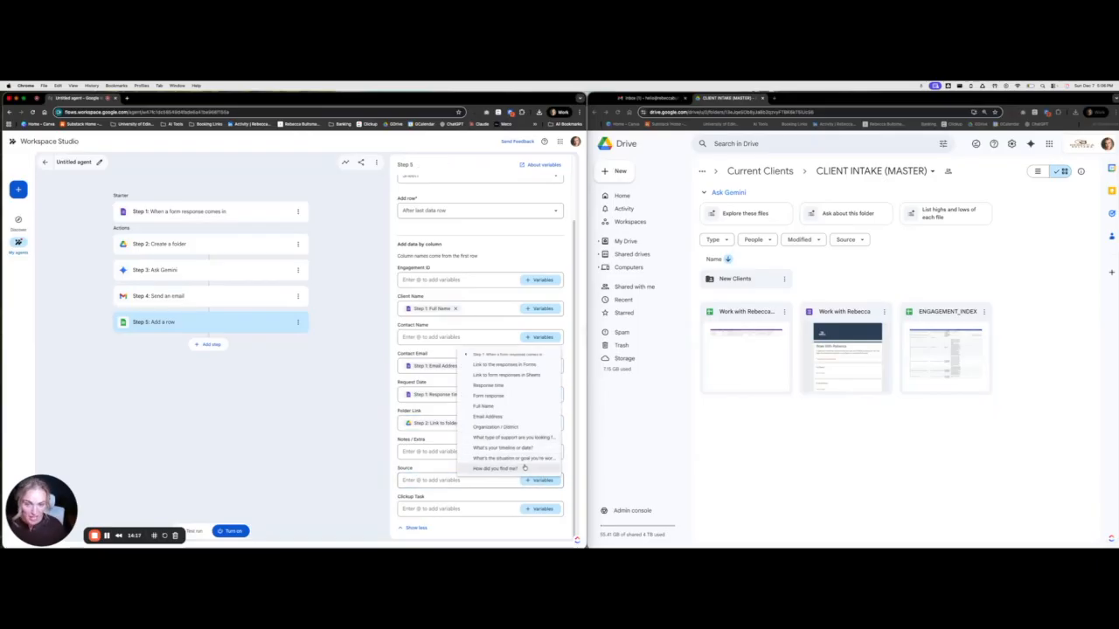
left_click(495, 469)
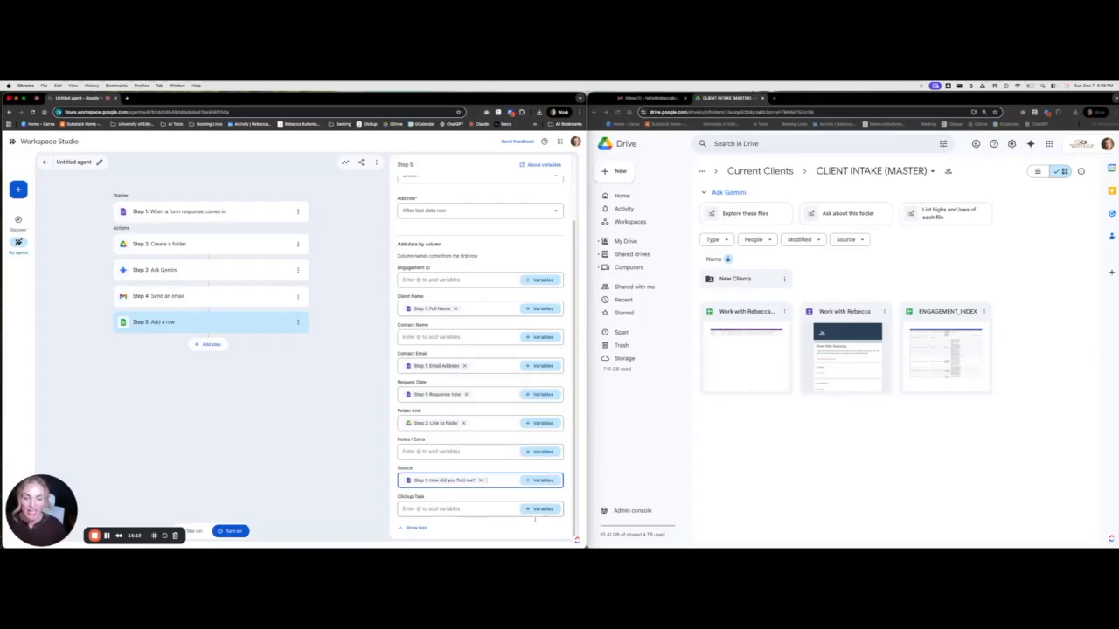
scroll(461, 457, "up", 1)
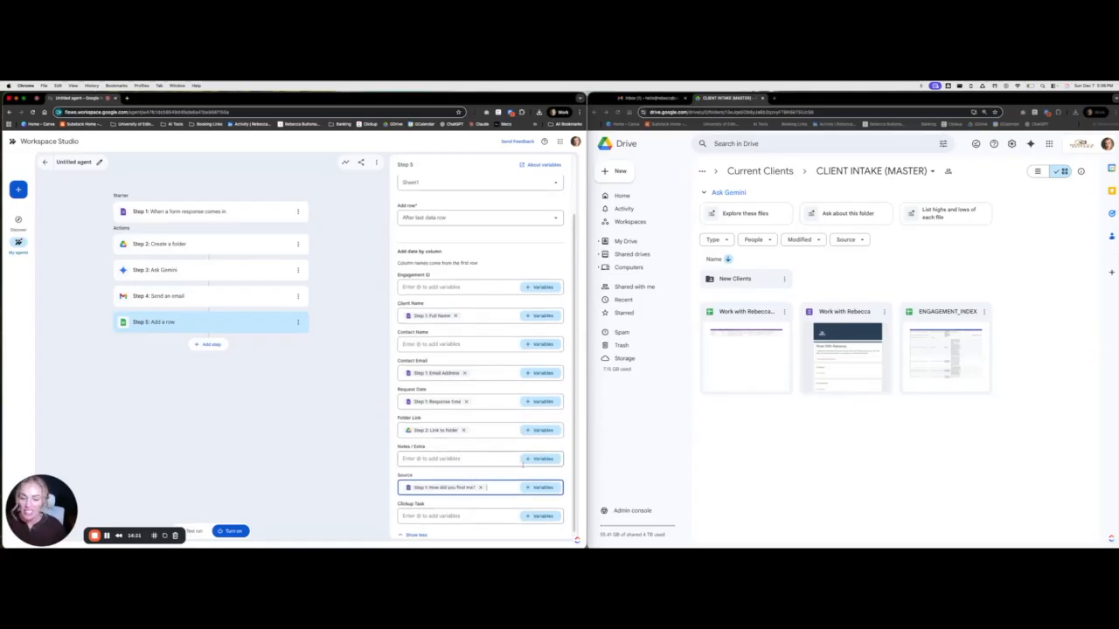
left_click(542, 460)
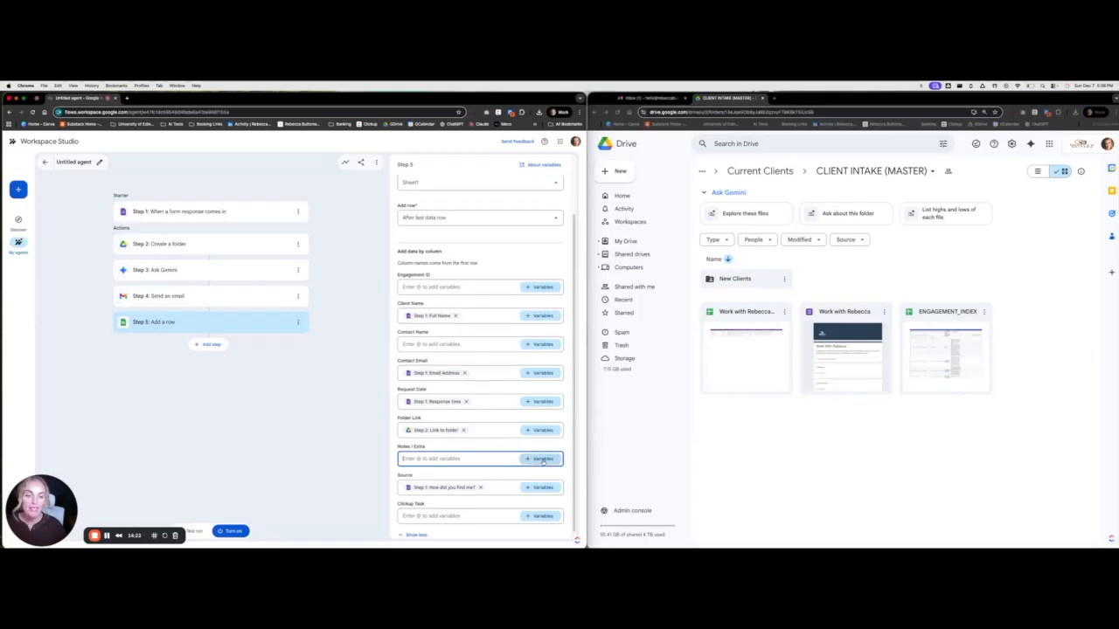
left_click(540, 416)
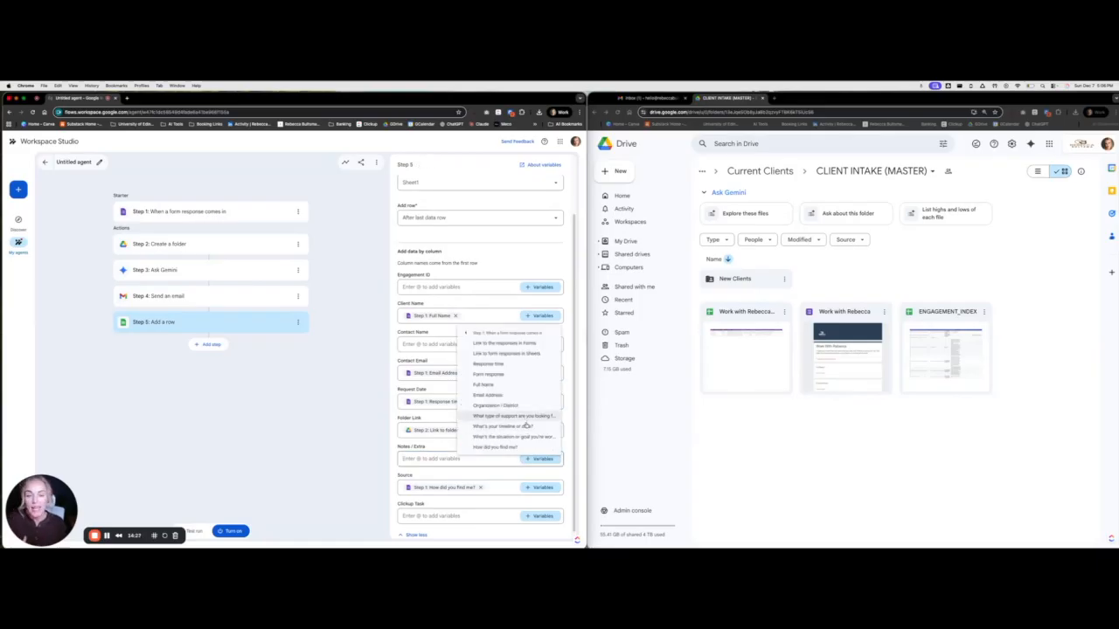
left_click(521, 438)
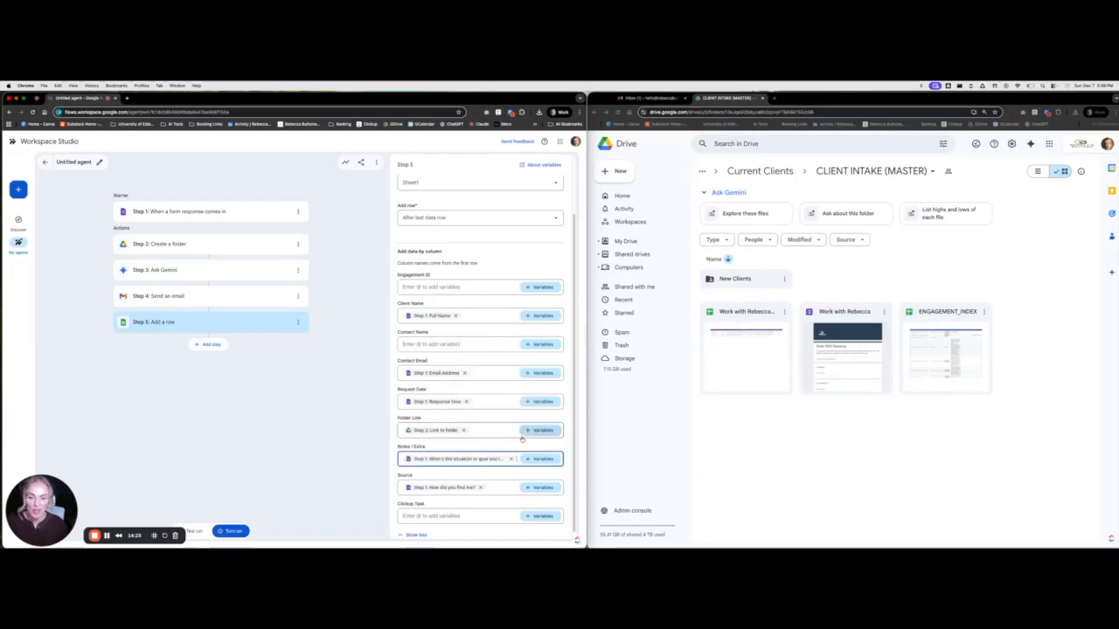
Switch Client Name to Organization / District and set Contact Name to Full Name
left_click(454, 315)
left_click(539, 316)
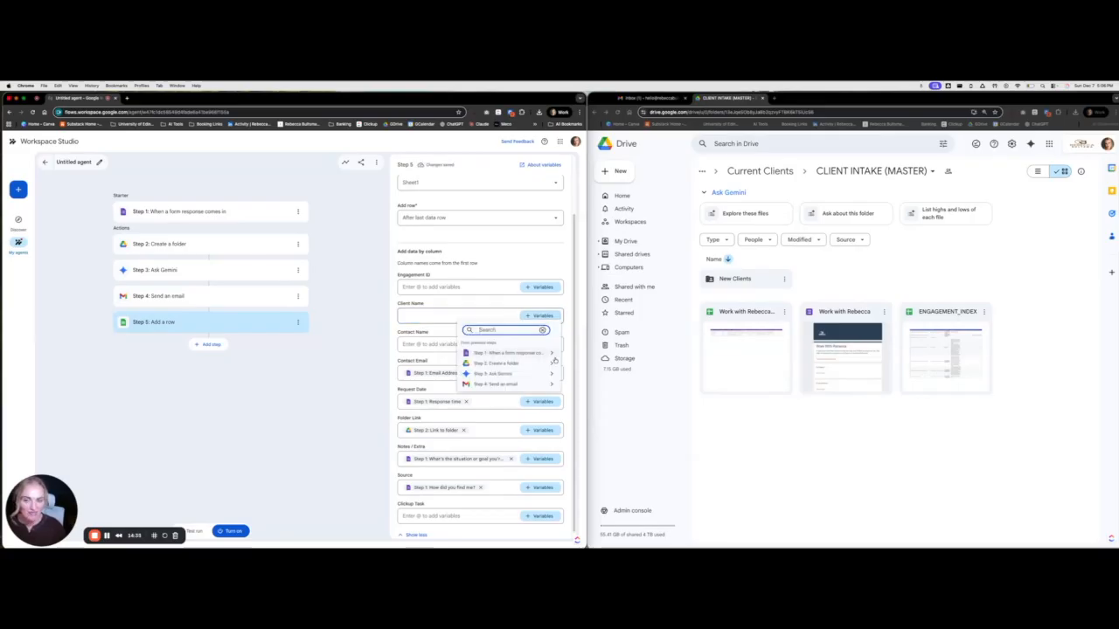
left_click(557, 362)
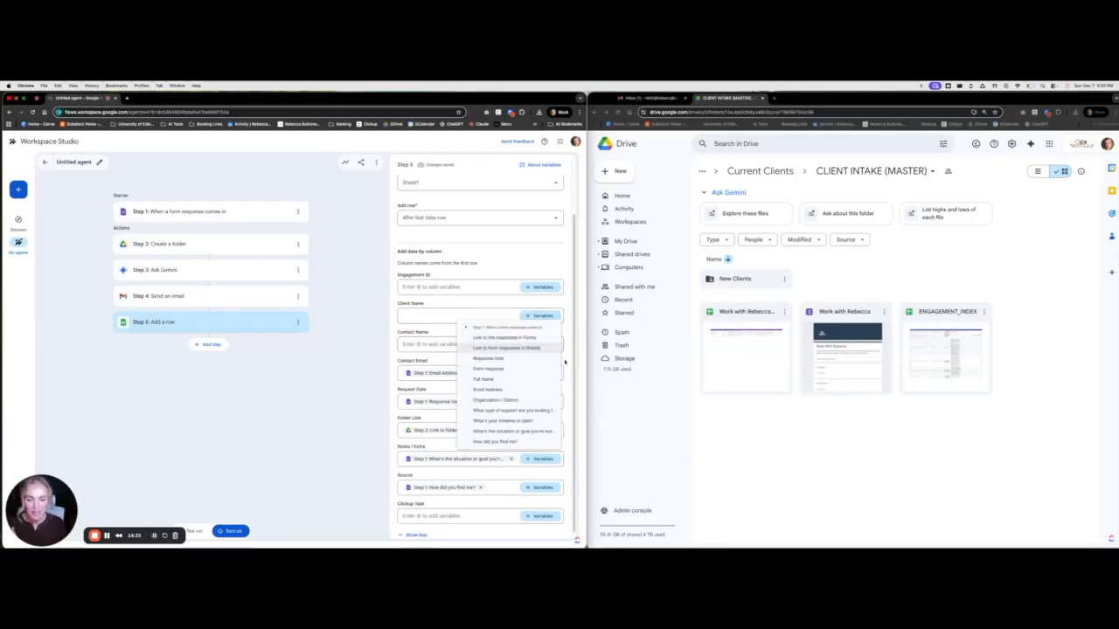
left_click(495, 399)
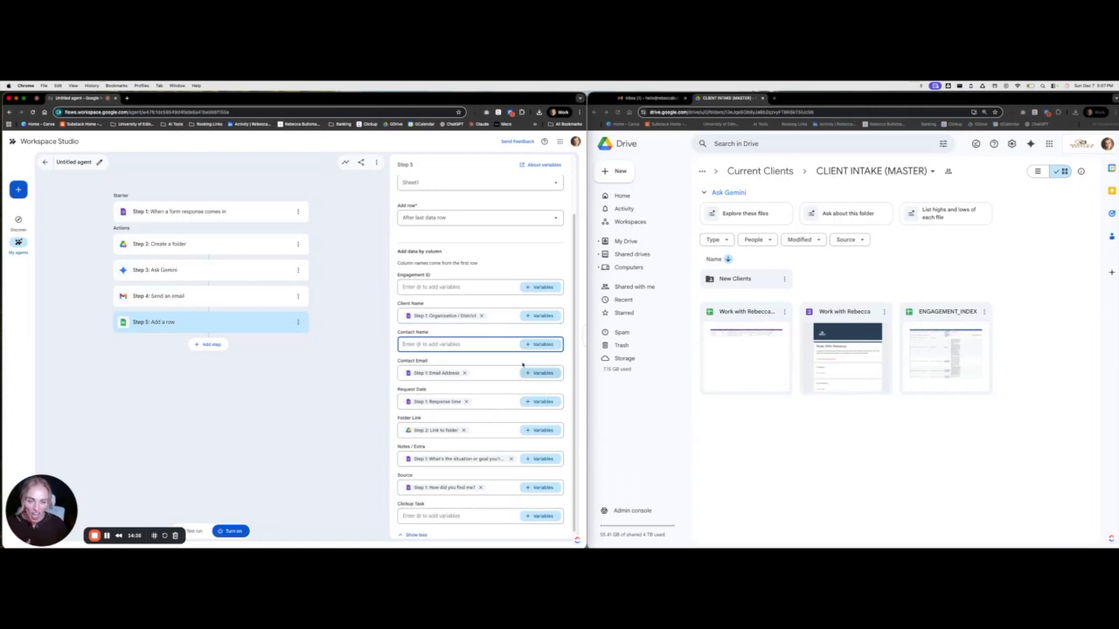
left_click(528, 344)
left_click(509, 383)
left_click(513, 406)
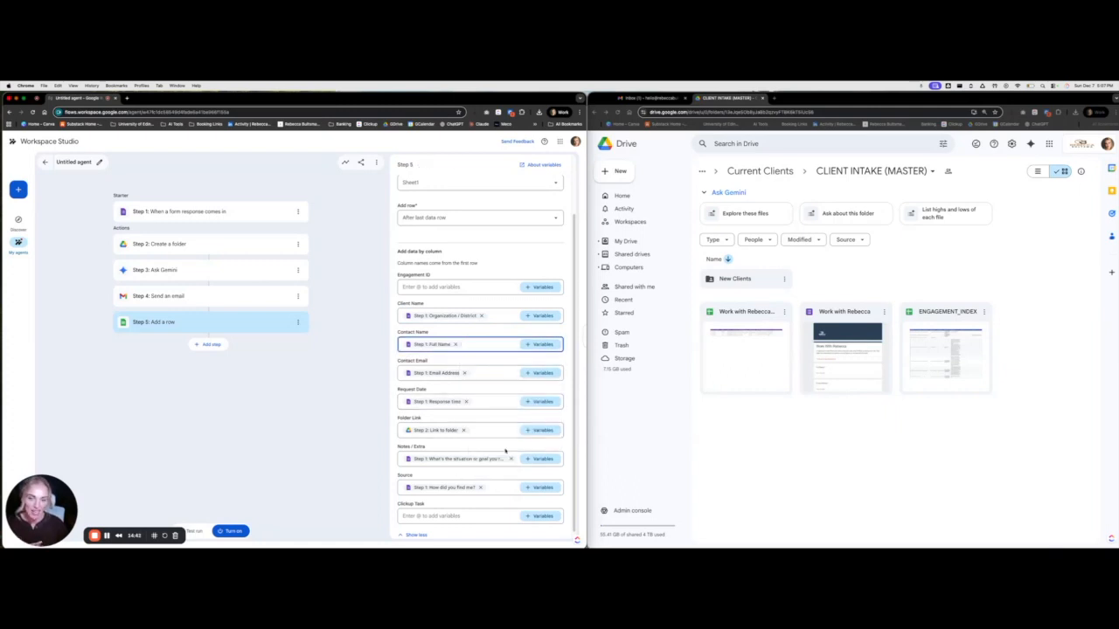
Leave Engagement ID empty and review the agent's four earlier steps
scroll(506, 453, "down", 1)
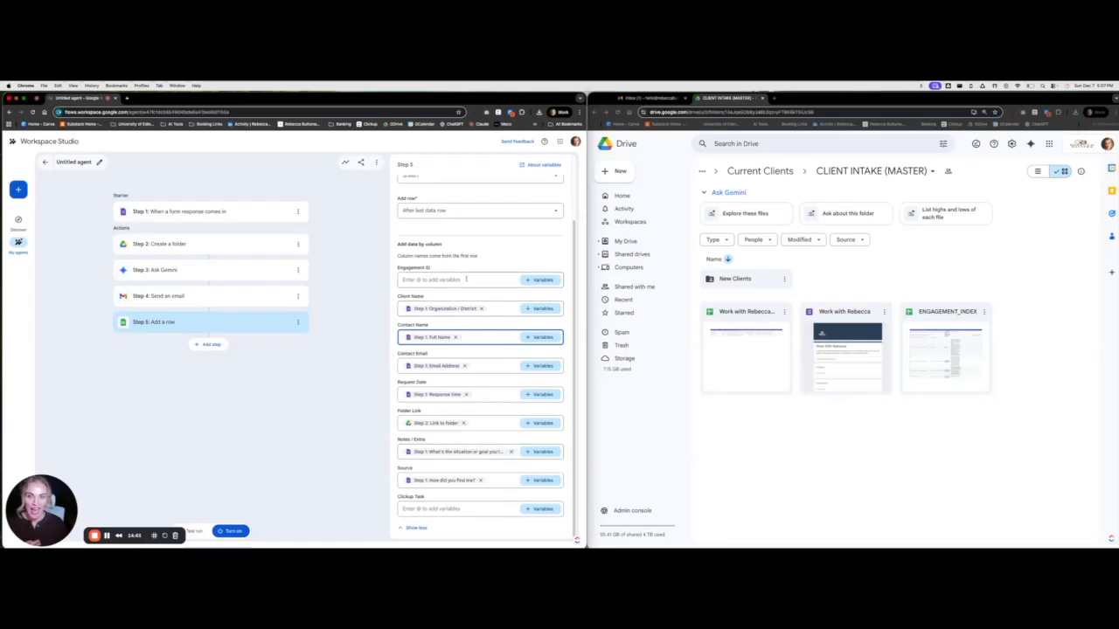
left_click(467, 278)
left_click(492, 263)
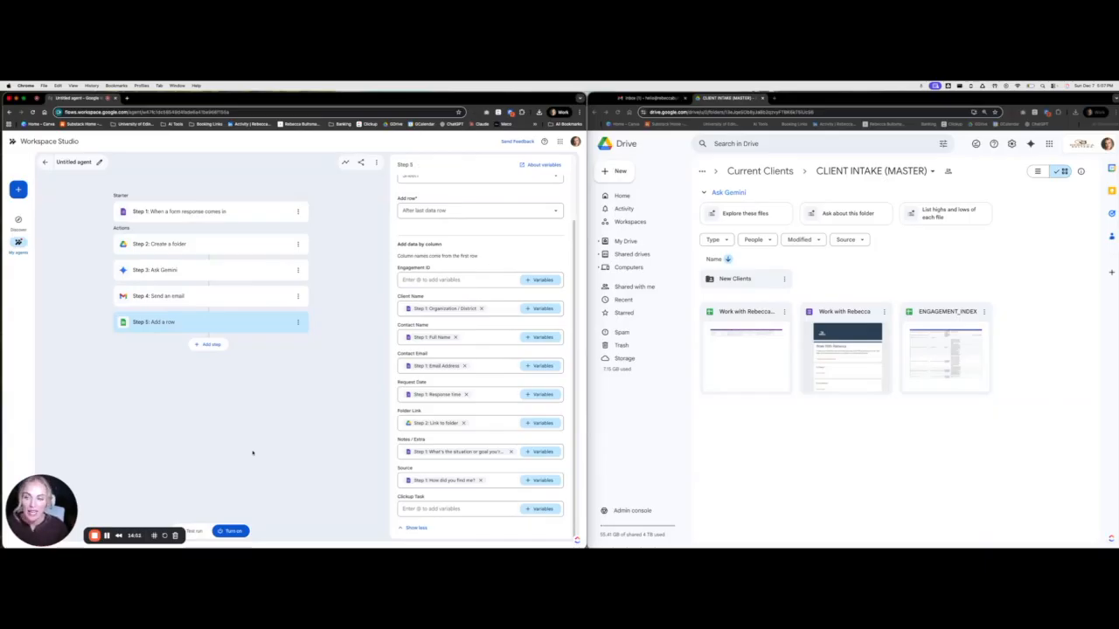
scroll(480, 259, "up", 1)
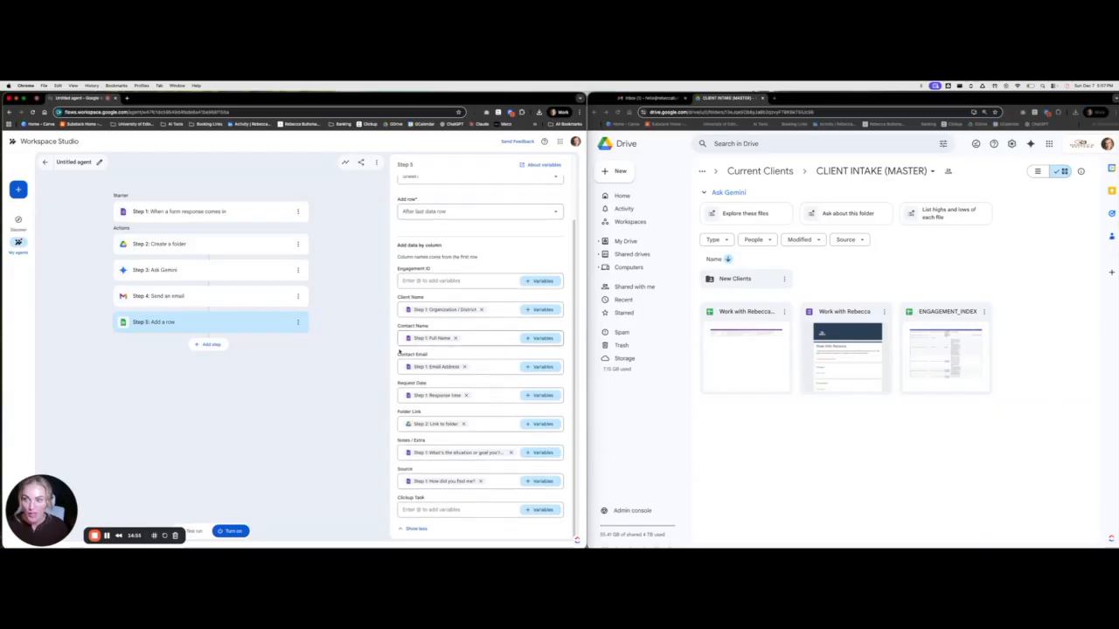
left_click(244, 298)
left_click(265, 270)
left_click(254, 243)
left_click(257, 214)
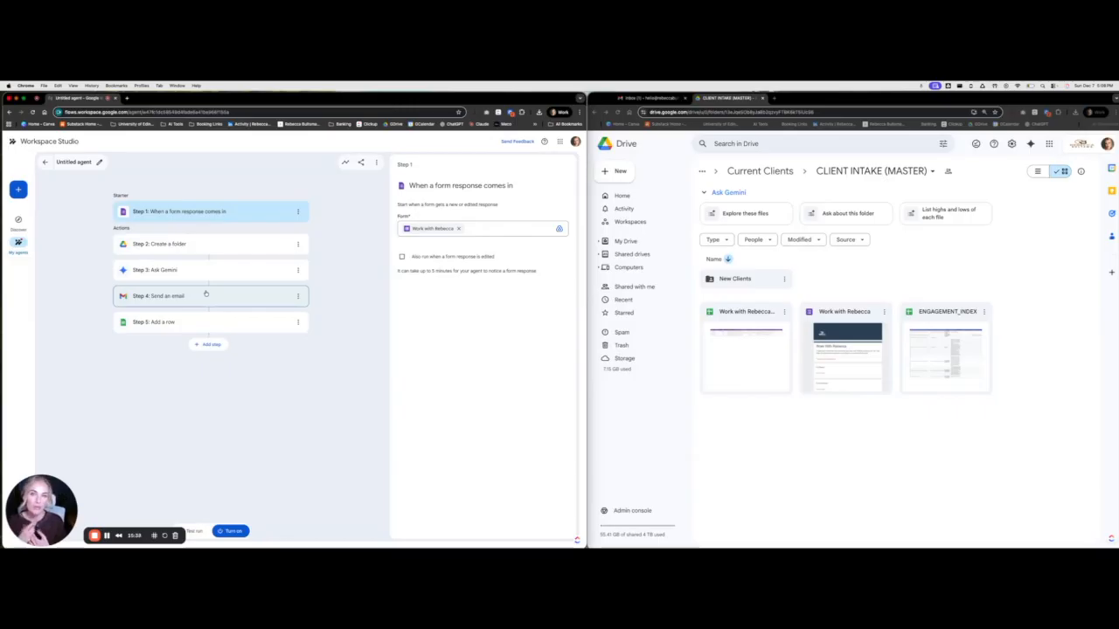
Add a 'Create a doc' step and insert Step 1's Full Name into the doc name
left_click(210, 345)
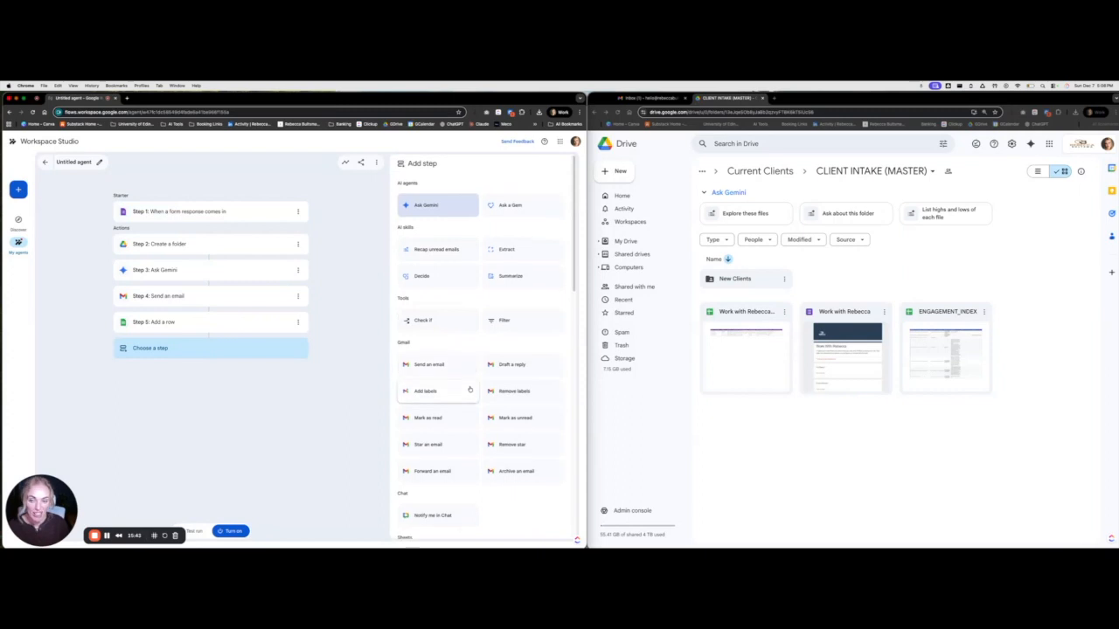
scroll(463, 376, "down", 5)
left_click(448, 432)
left_click(551, 217)
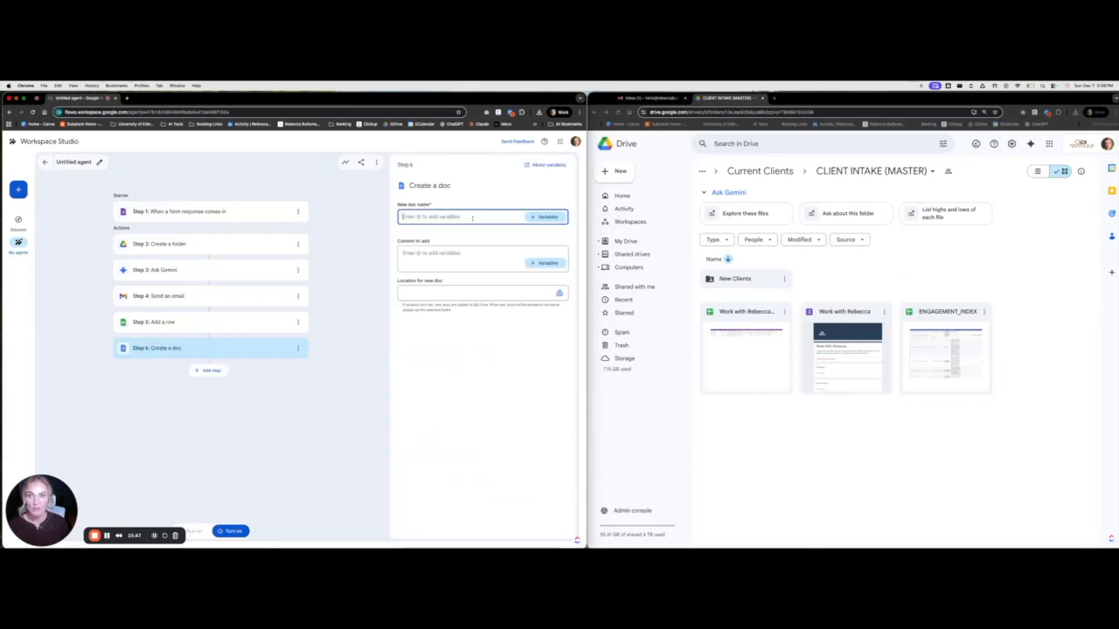
left_click(551, 219)
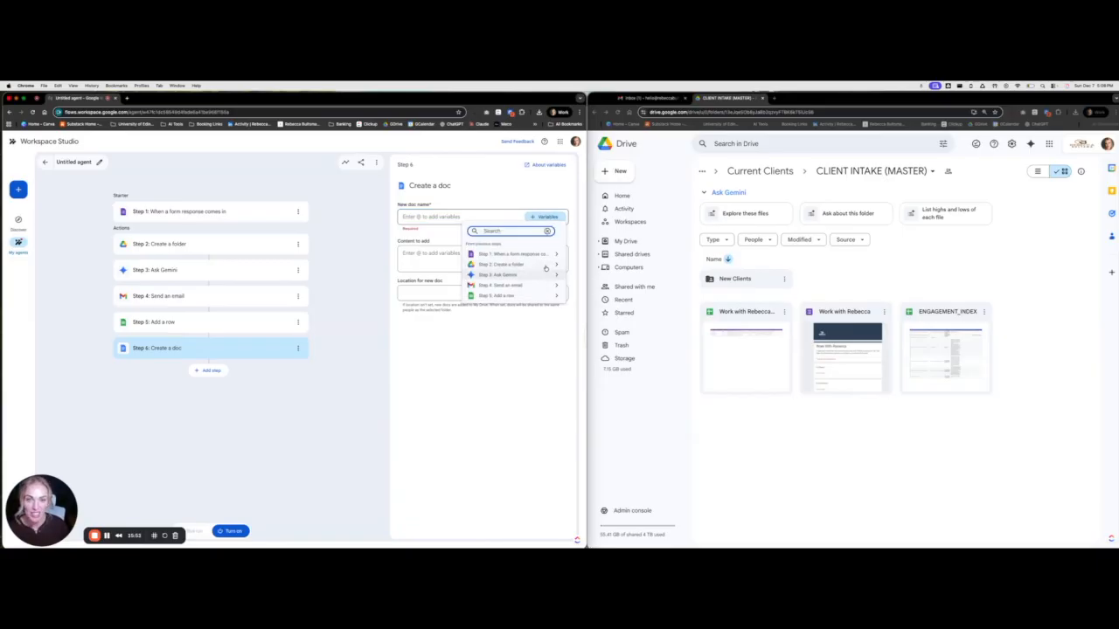
left_click(556, 254)
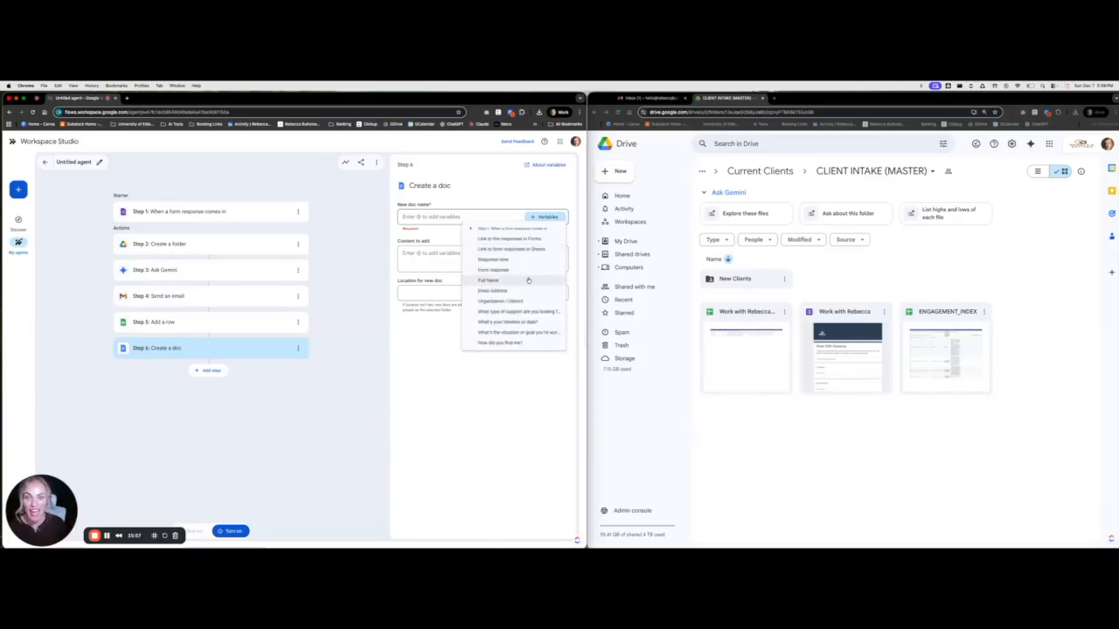
left_click(528, 281)
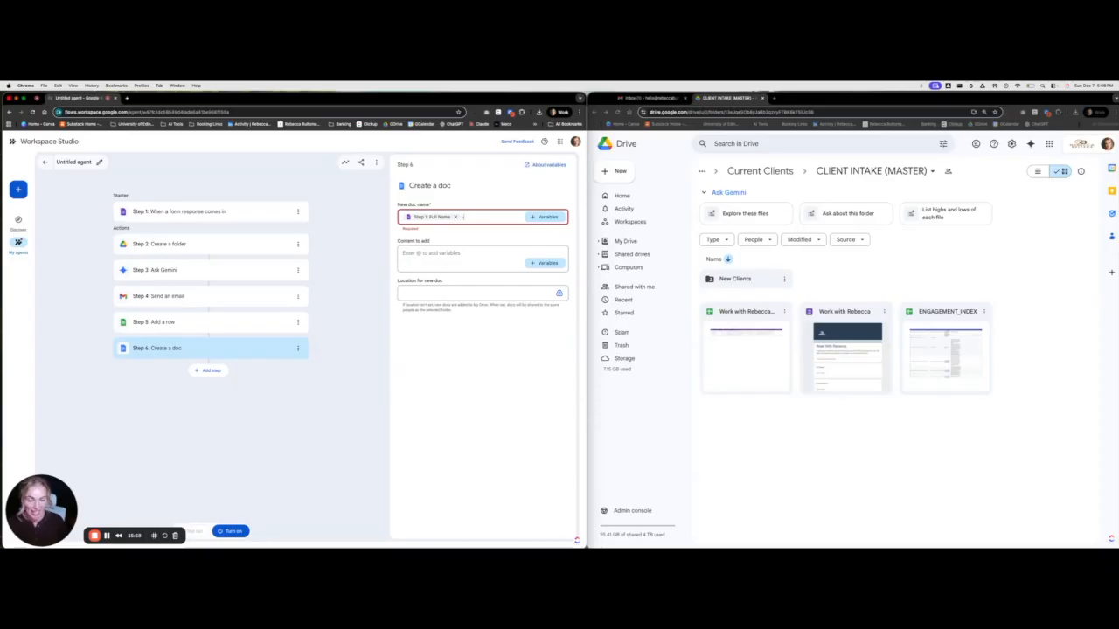
Append Step 1's Organization / District to the new doc's name
left_click(547, 216)
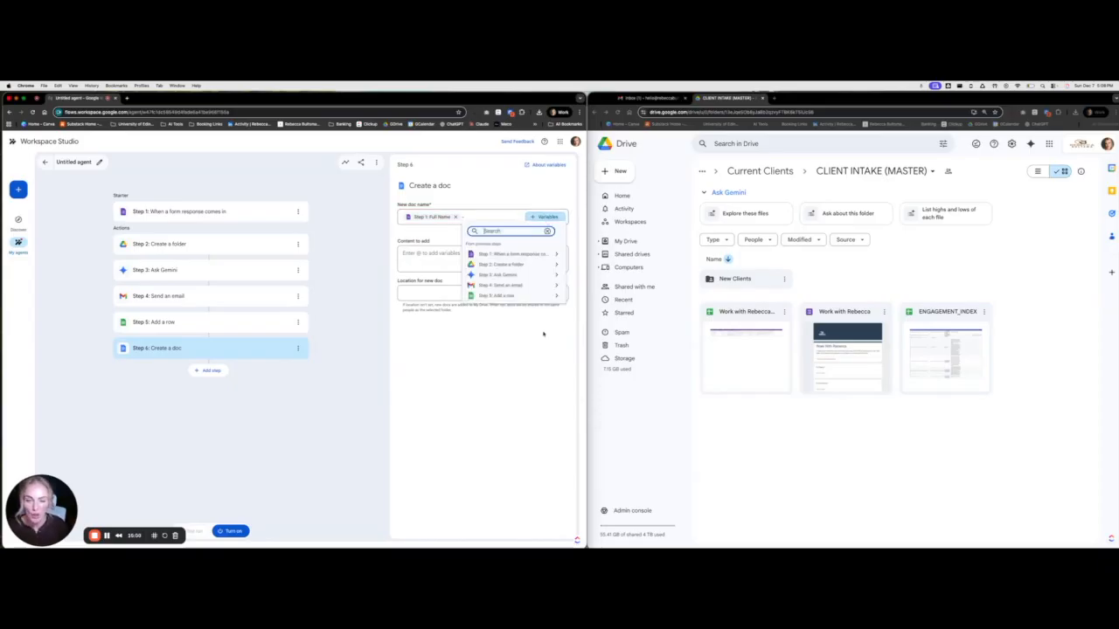
left_click(521, 264)
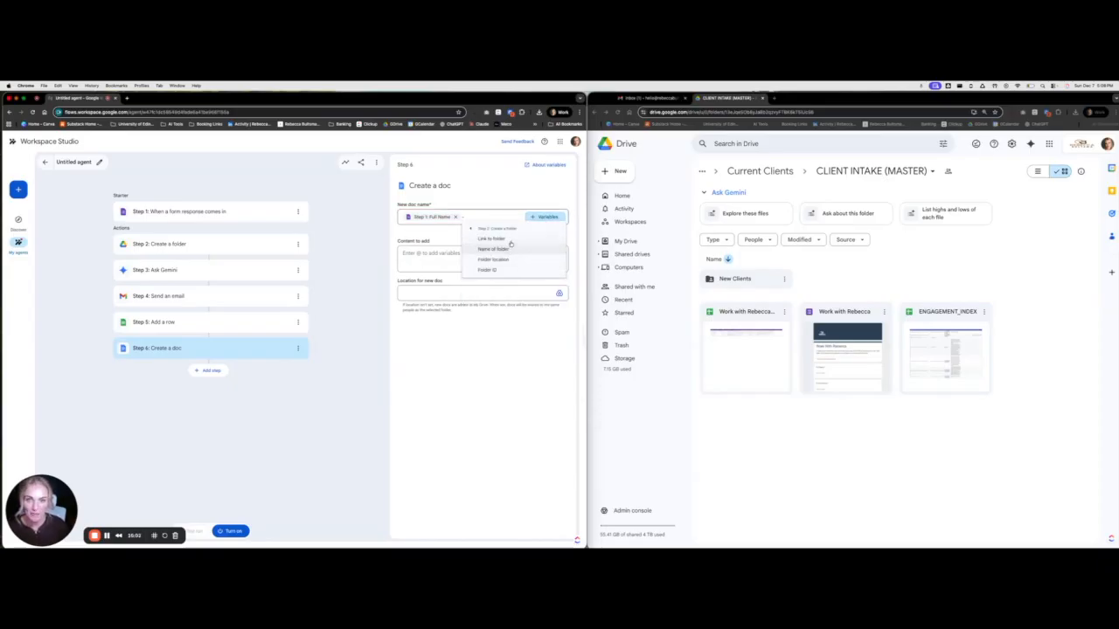
left_click(472, 228)
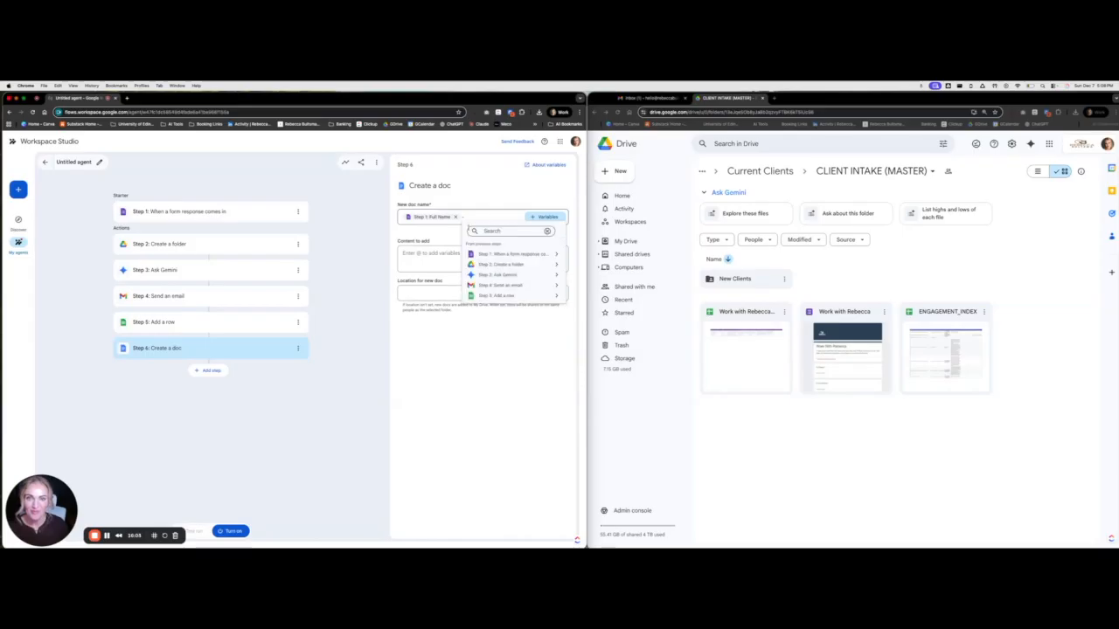
left_click(547, 253)
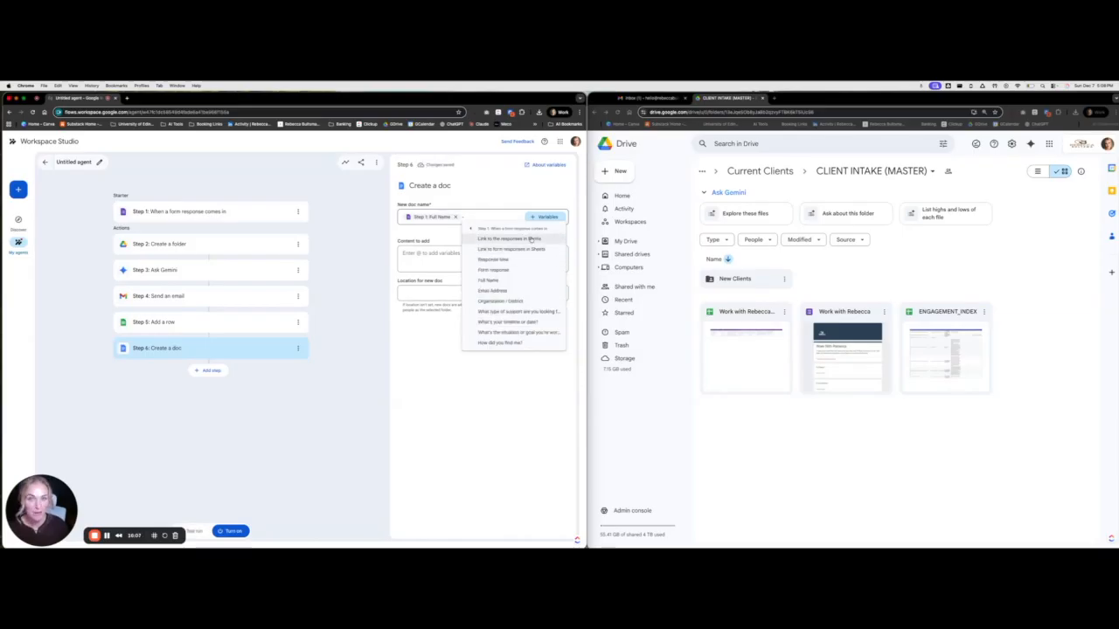
left_click(507, 300)
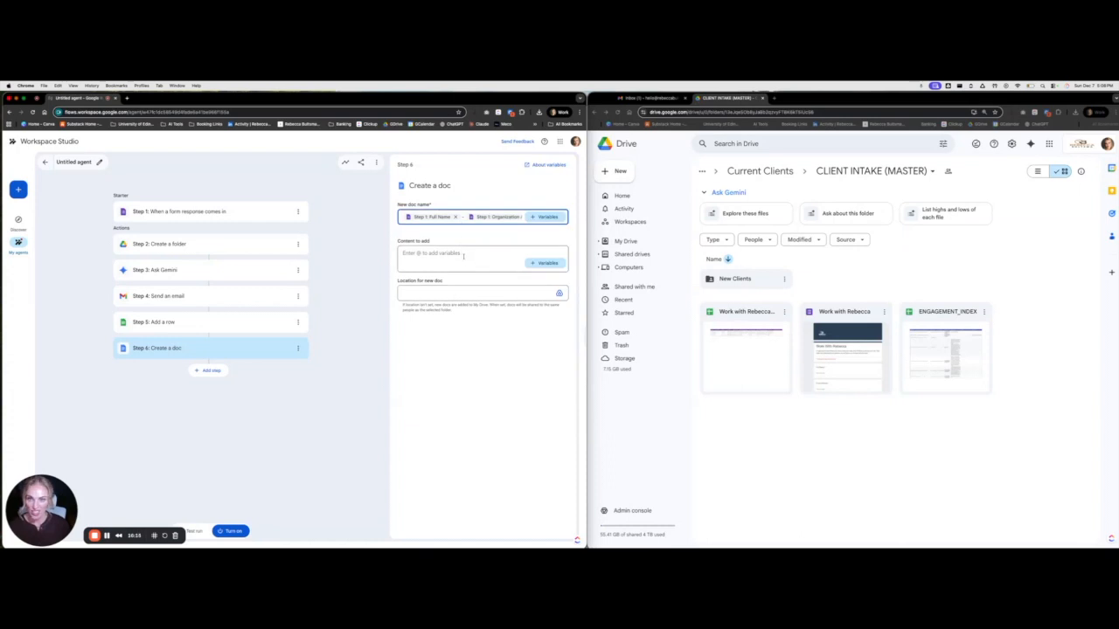
left_click(442, 253)
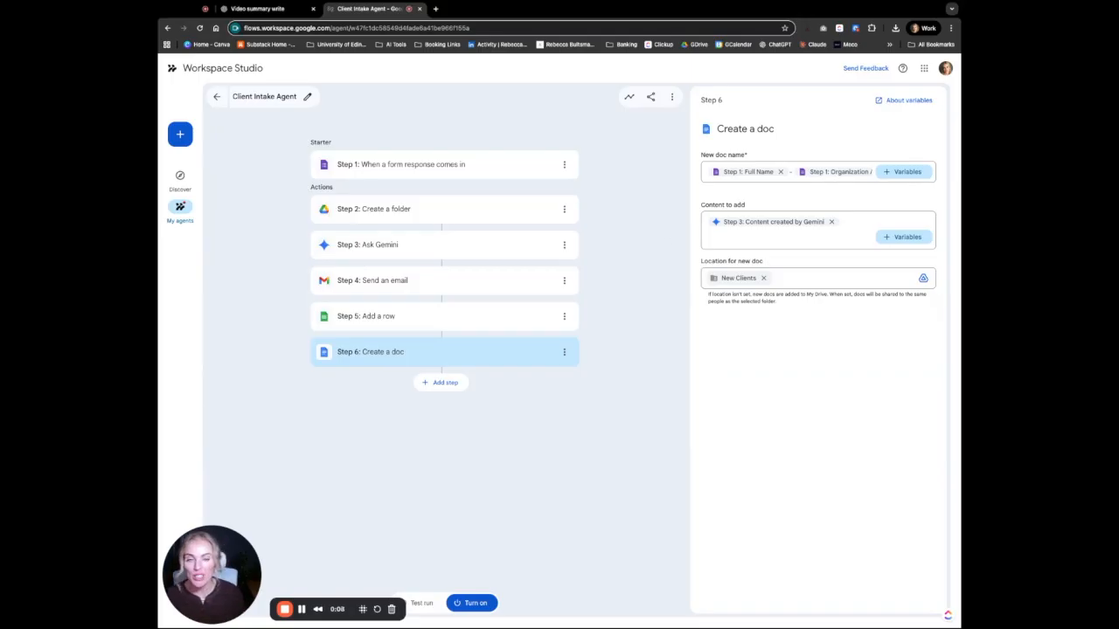
left_click(792, 277)
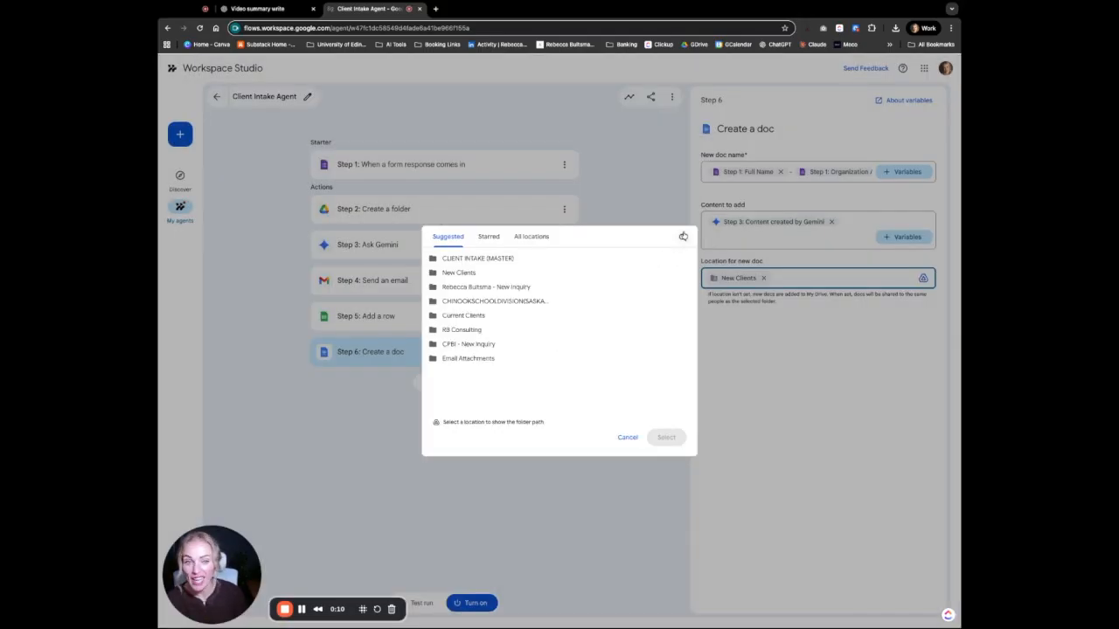
left_click(628, 437)
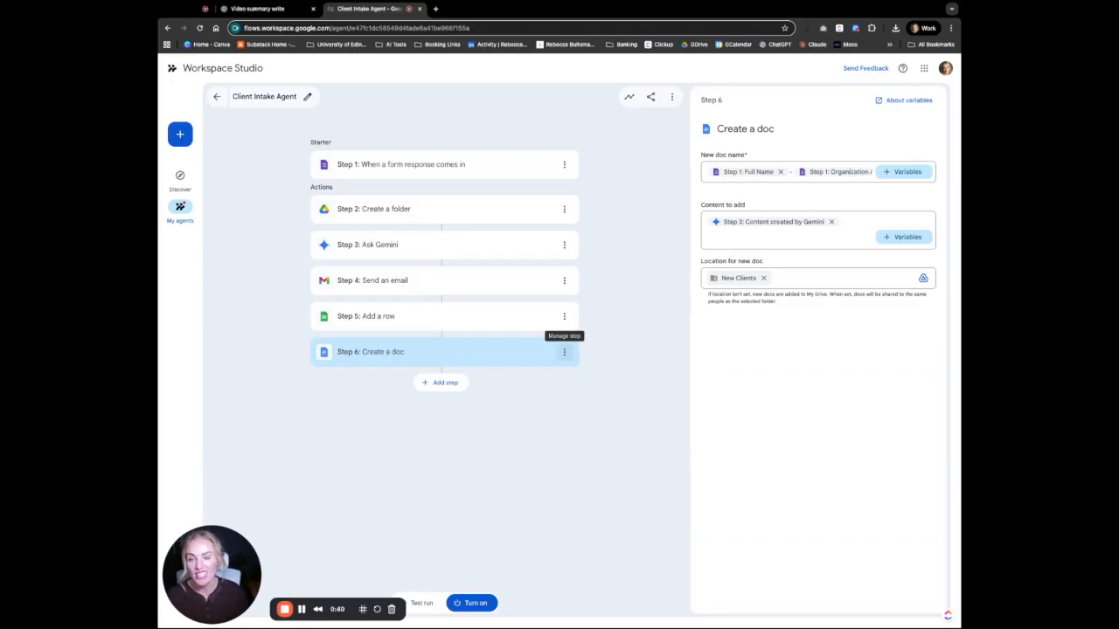
Move the Create a doc step up from Step 6 to Step 5
left_click(564, 351)
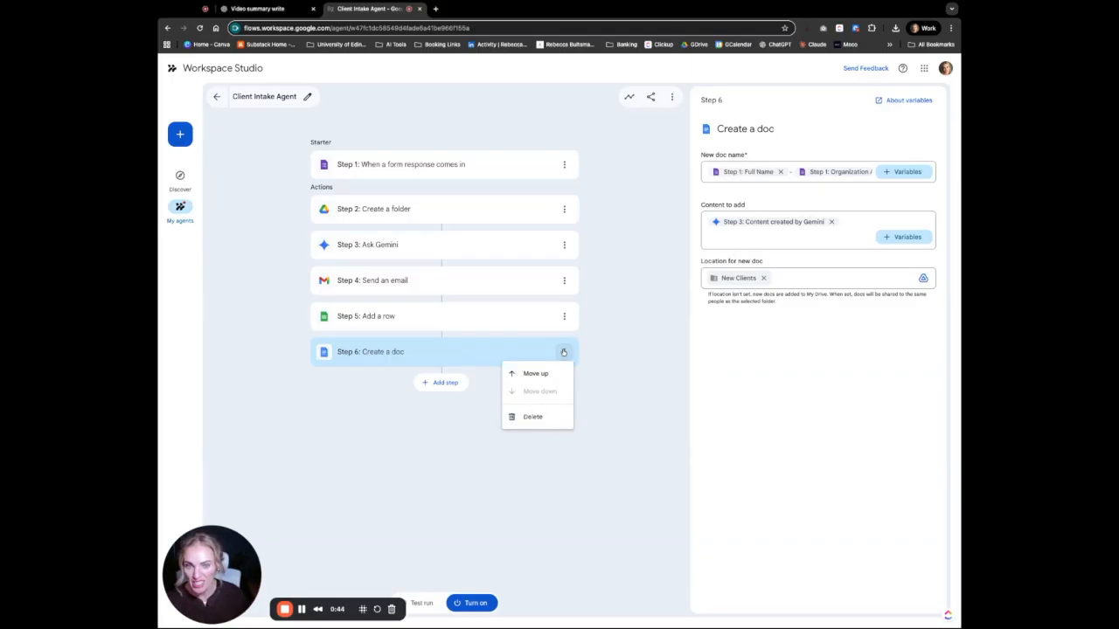
left_click(551, 376)
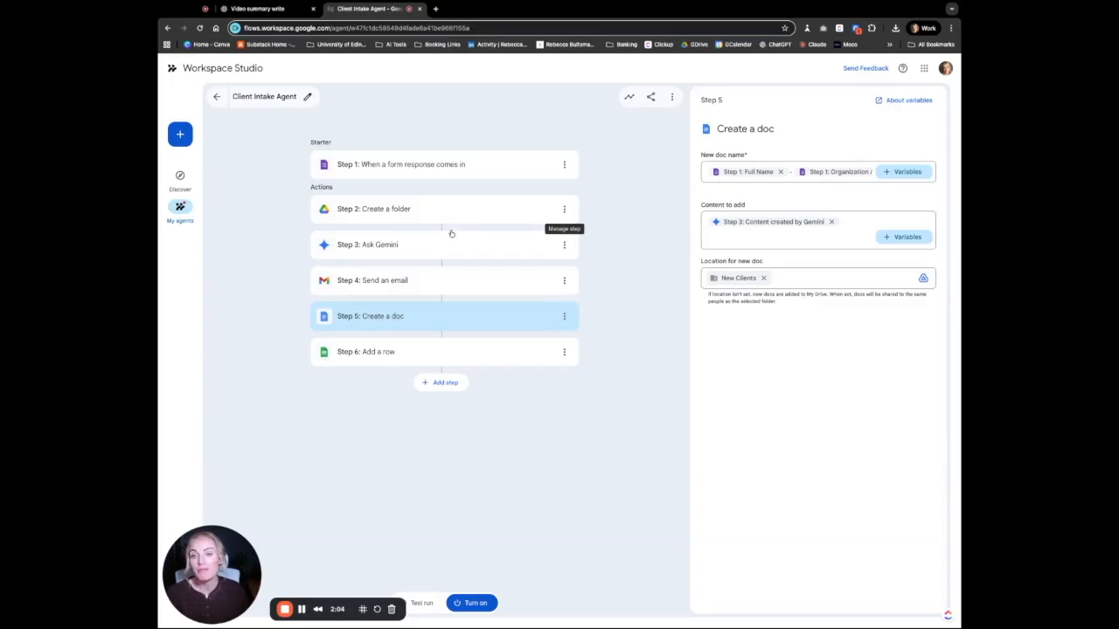
Append to the Ask Gemini prompt a request for 3-4 discovery-phase questions
left_click(410, 245)
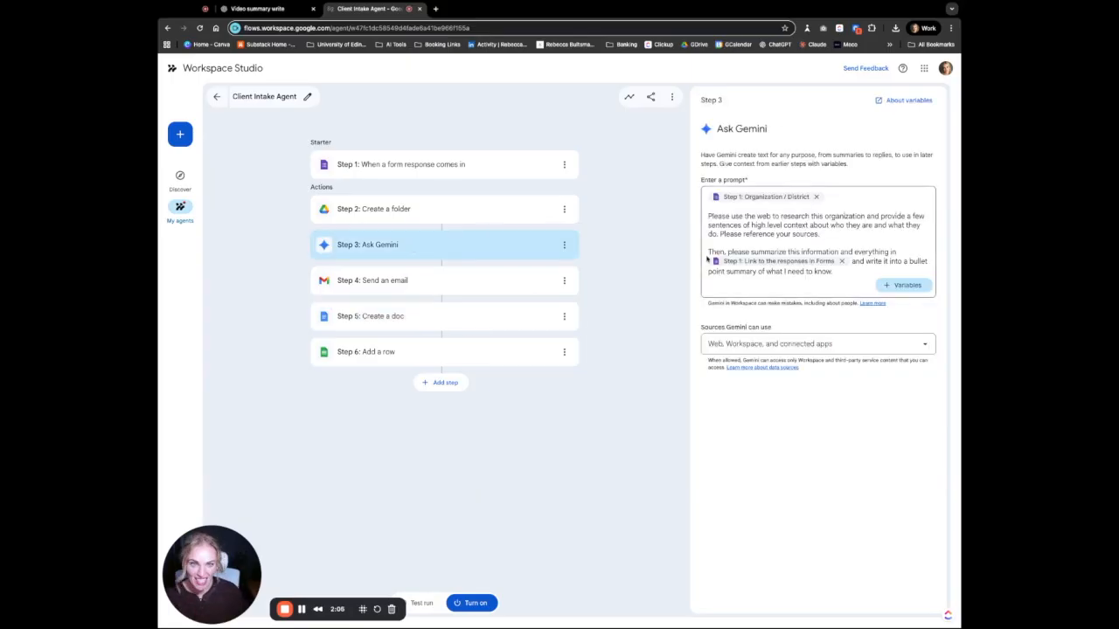
left_click(842, 273)
key("Return")
key("Return")
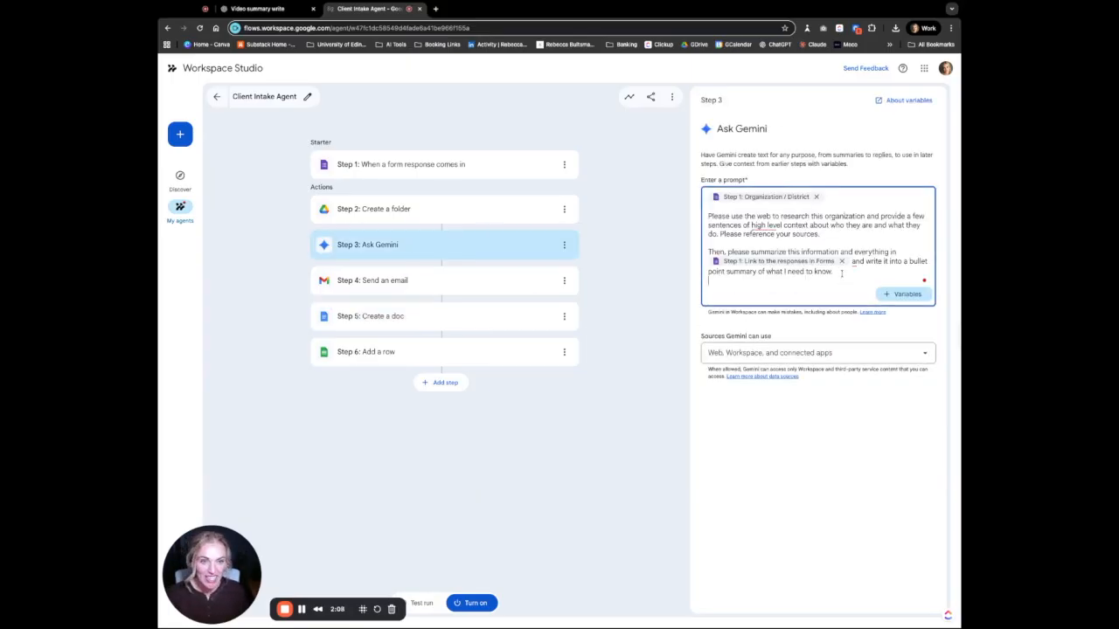
type("Please also")
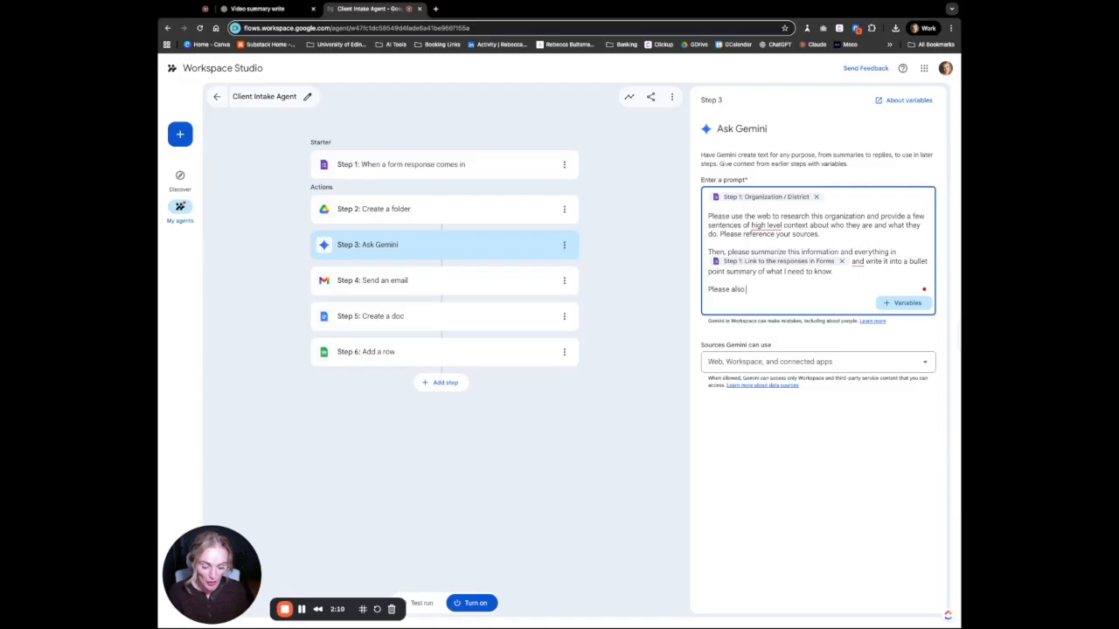
type(" identify ")
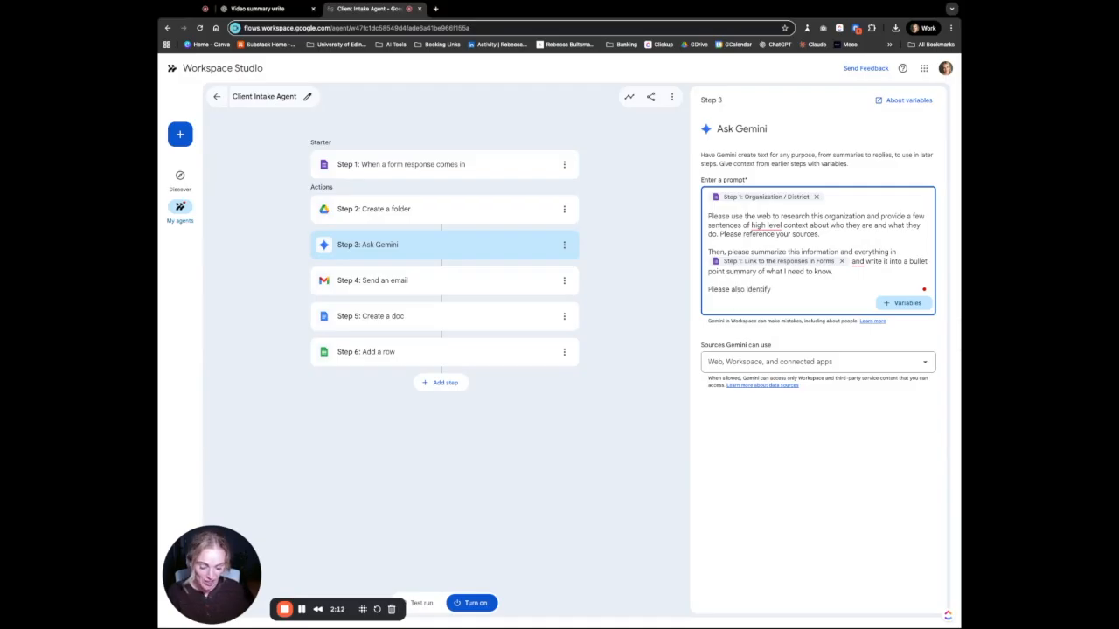
type("3-4 questions that I sh")
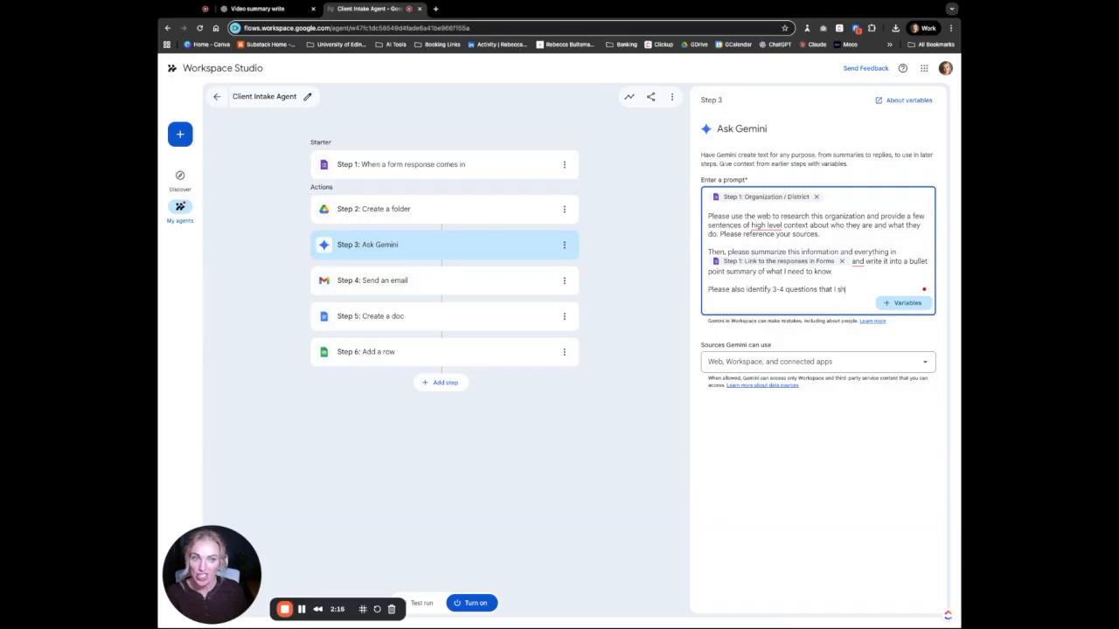
type("ould ask du")
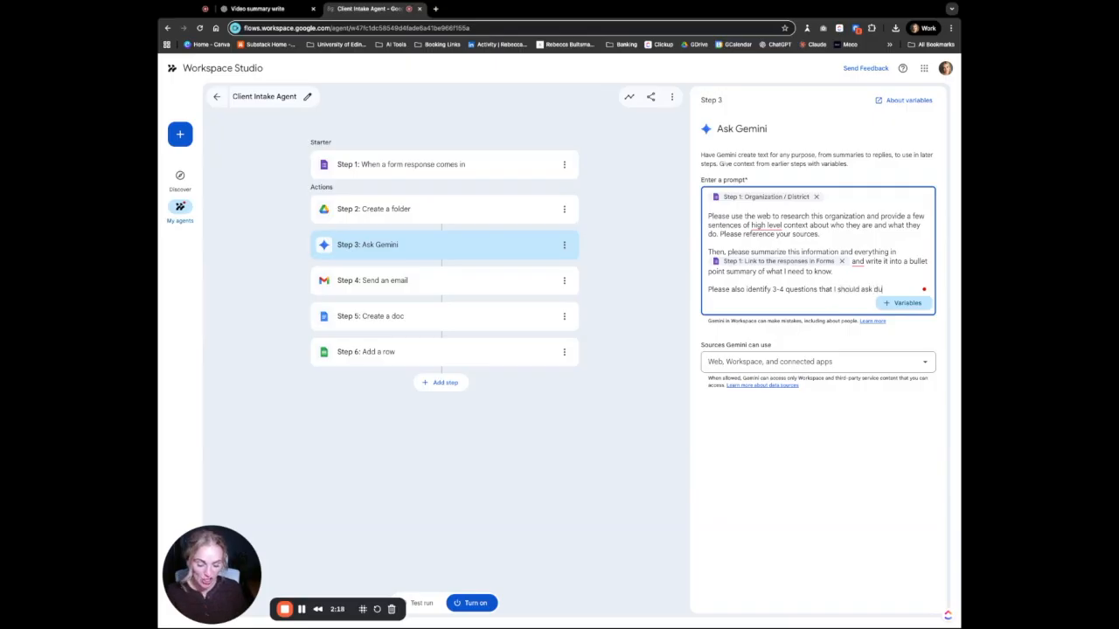
type("ring this discovery p")
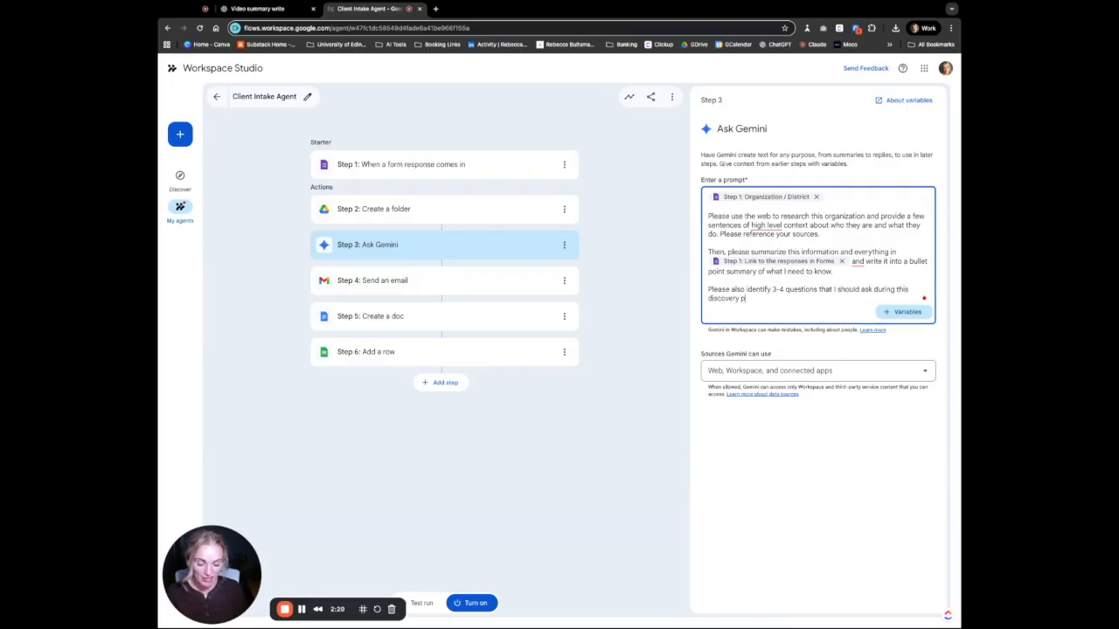
type("hase when I talk")
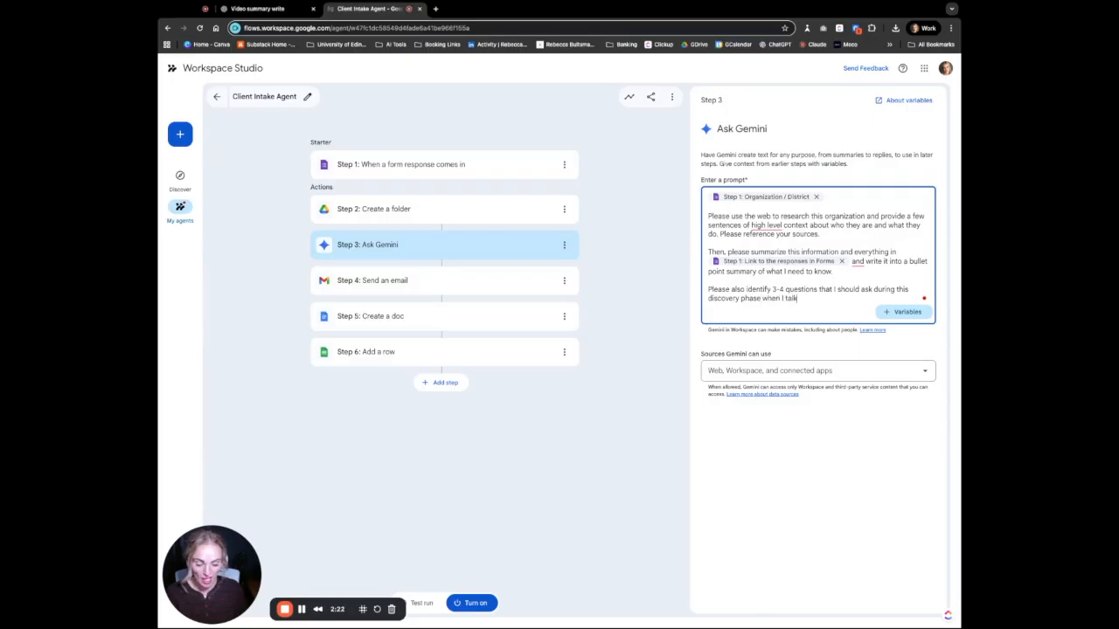
type(" to them in a meeting.")
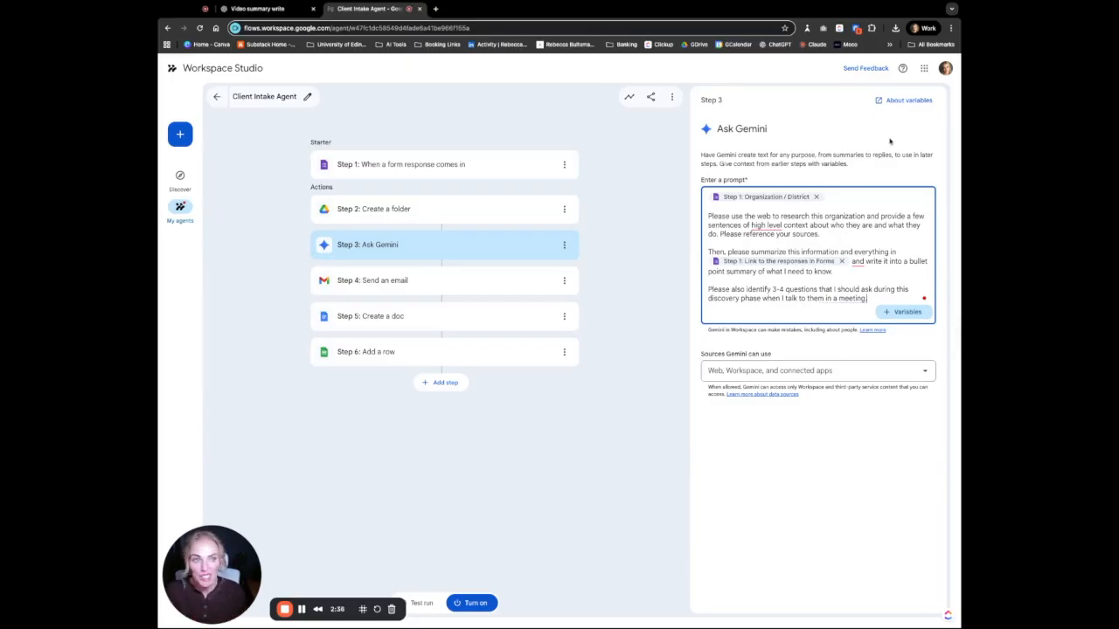
Open the Add a row step to review its column mappings
left_click(449, 289)
left_click(457, 320)
left_click(481, 350)
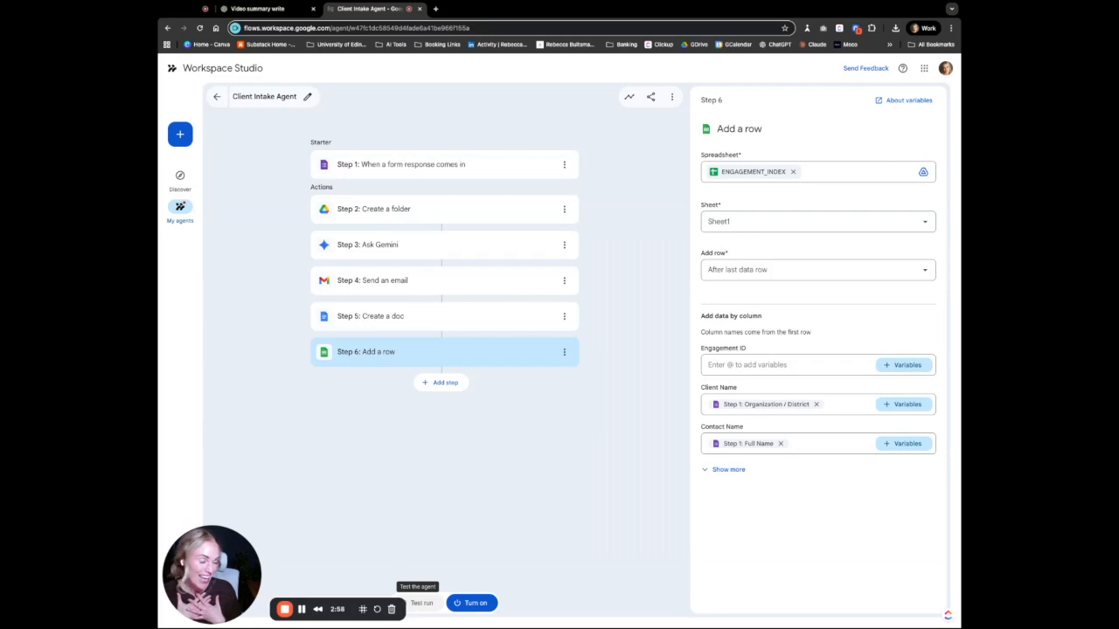
Start a test run of the Client Intake Agent on the existing form response
left_click(421, 603)
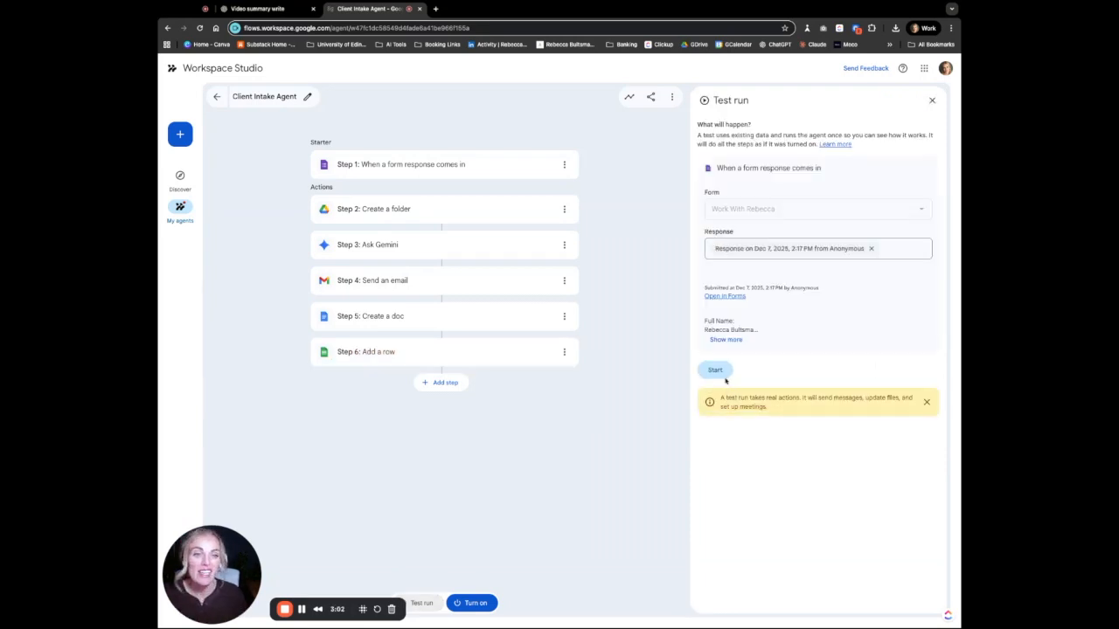
left_click(714, 370)
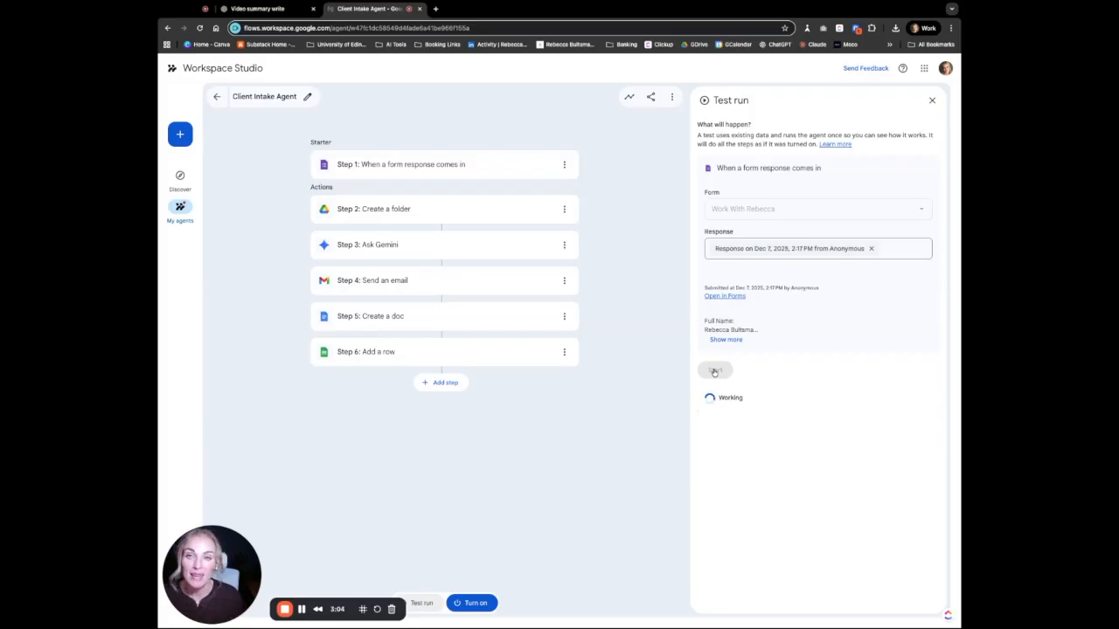